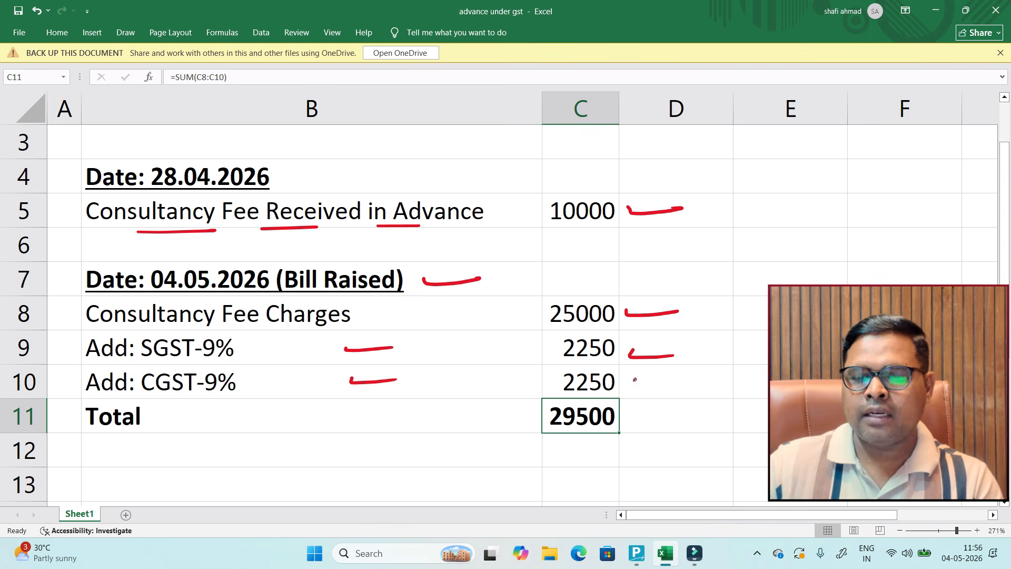
mouse_move(495, 413)
left_mouse_down()
mouse_move(496, 427)
mouse_move(659, 419)
mouse_move(497, 421)
left_mouse_up()
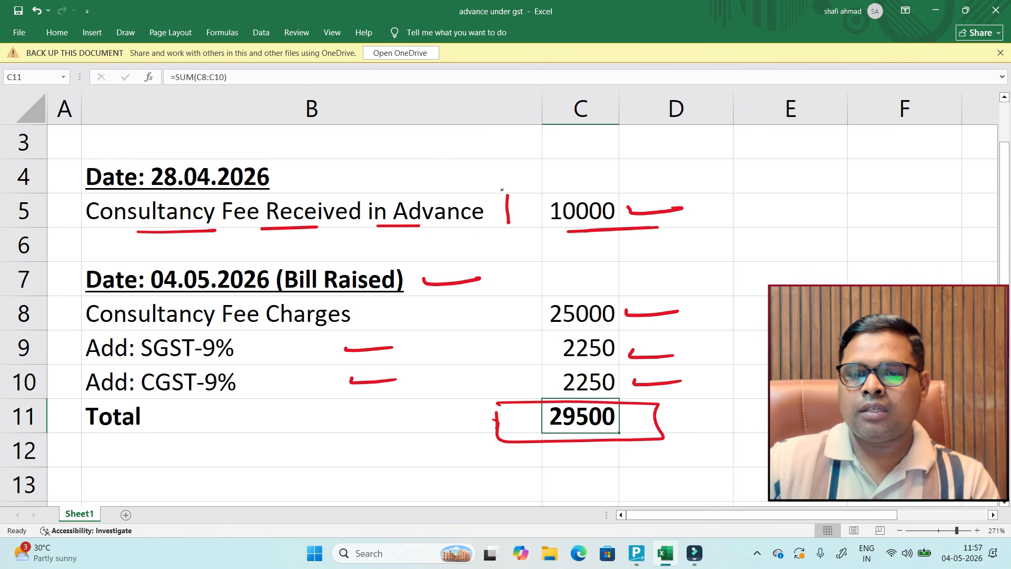
mouse_move(502, 190)
left_mouse_down()
mouse_move(695, 234)
mouse_move(508, 212)
left_mouse_up()
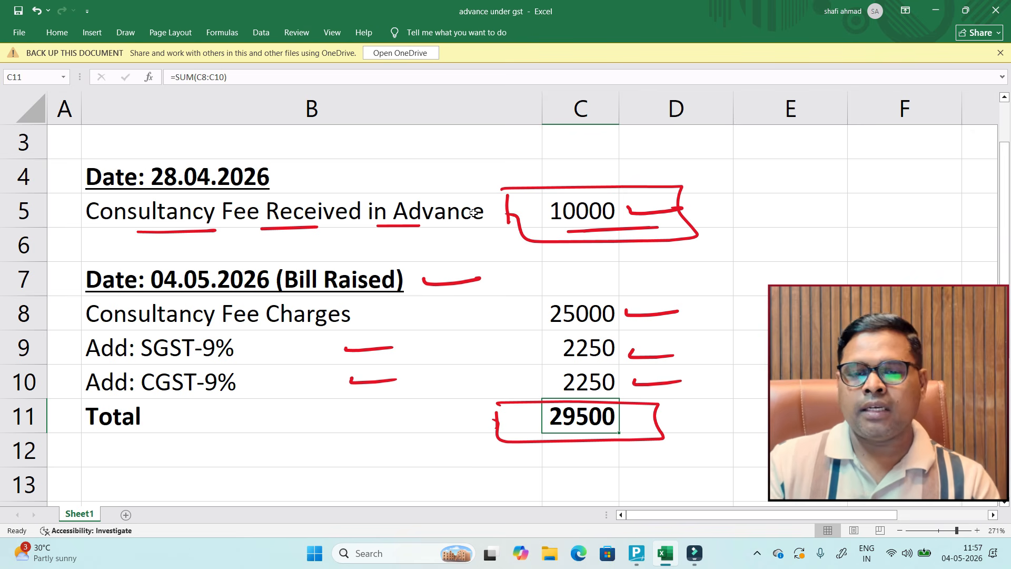
mouse_move(361, 419)
left_mouse_down()
mouse_move(416, 413)
mouse_move(443, 424)
left_mouse_up()
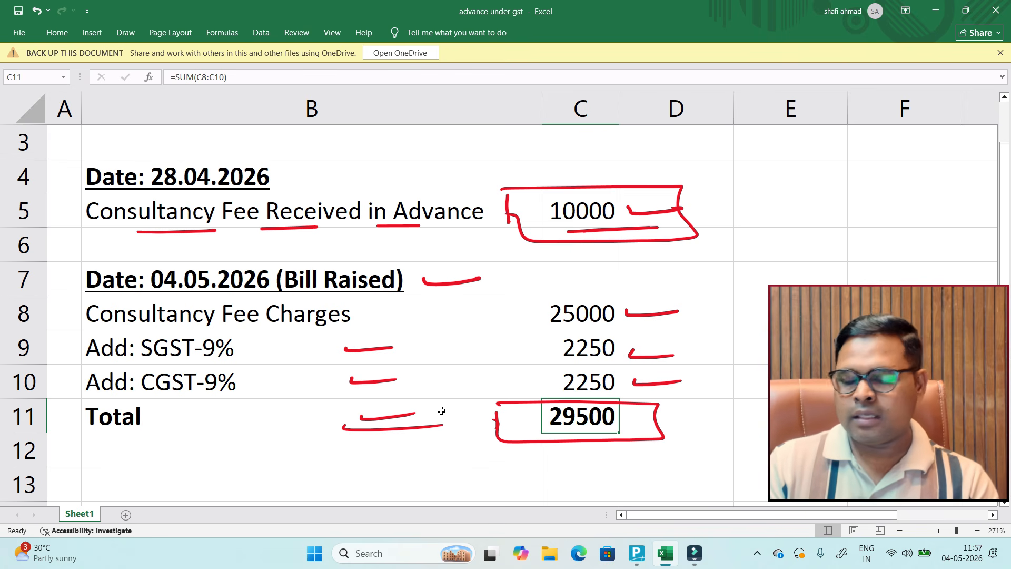
Switch to TallyPrime and open the company's GST registration details from its company features.
key("alt+Tab")
key("Tab")
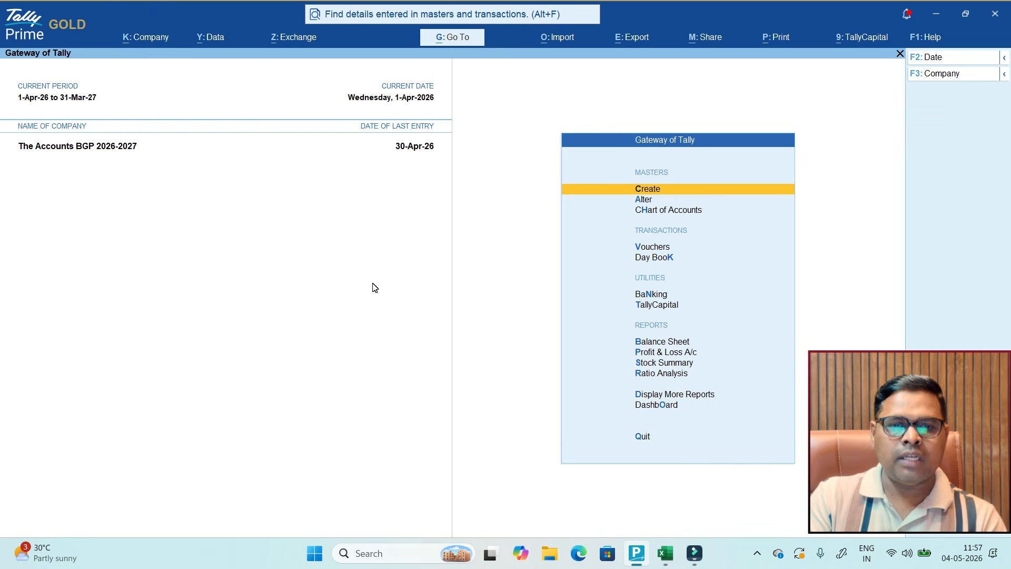
left_click(138, 39)
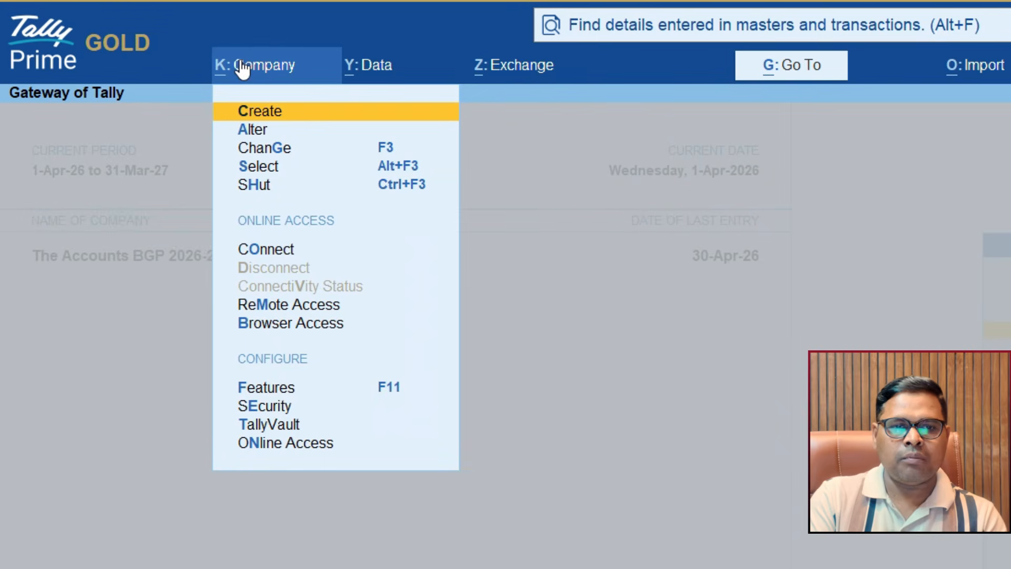
left_click(282, 390)
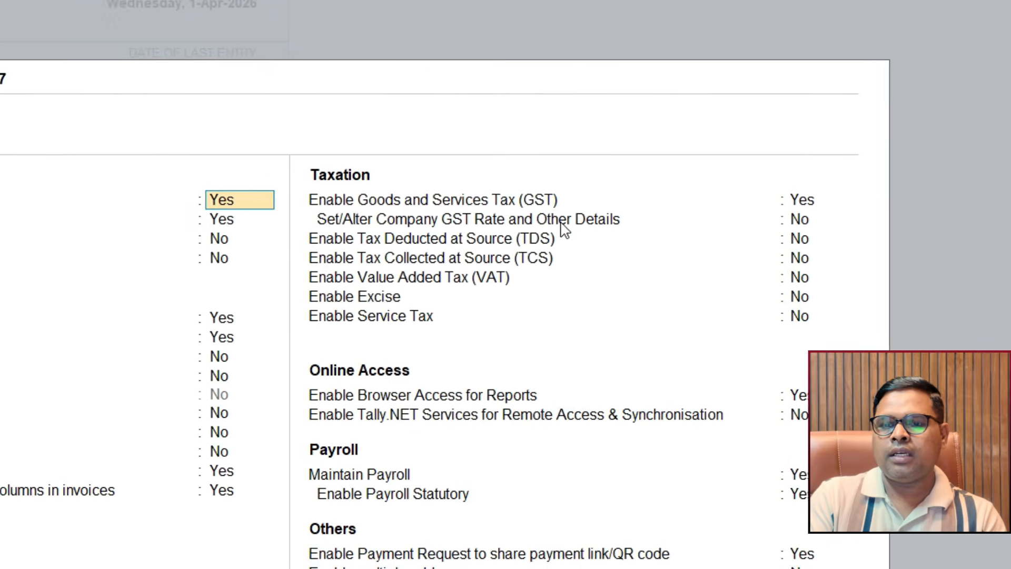
left_click(794, 194)
key("Return")
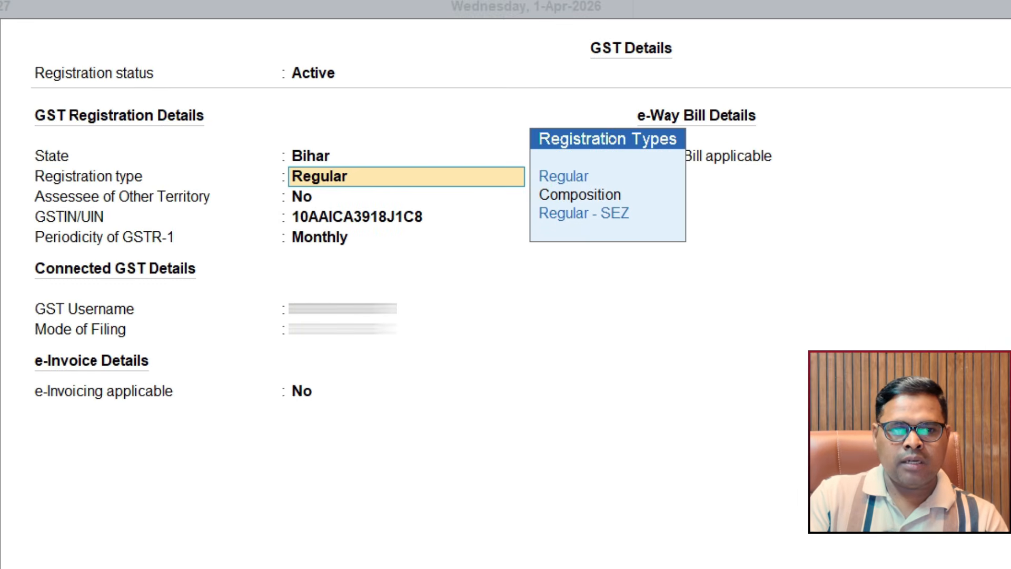
Review the company's GST registration details, from registration type to the connected GST details, and return to the company features.
key("Return")
key("Return")
key("Return")
key("Return")
key("Return")
key("Return")
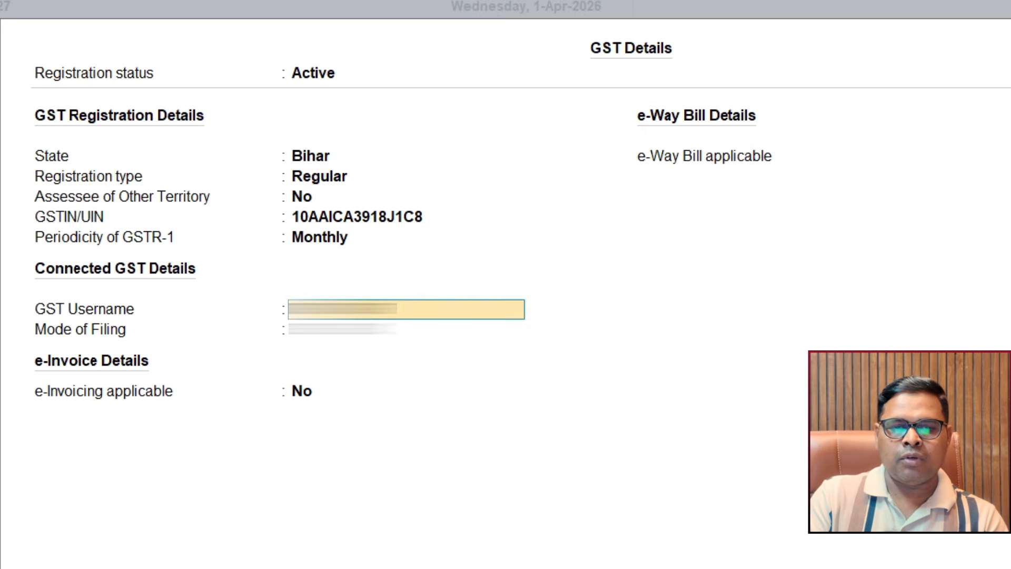
key("Return")
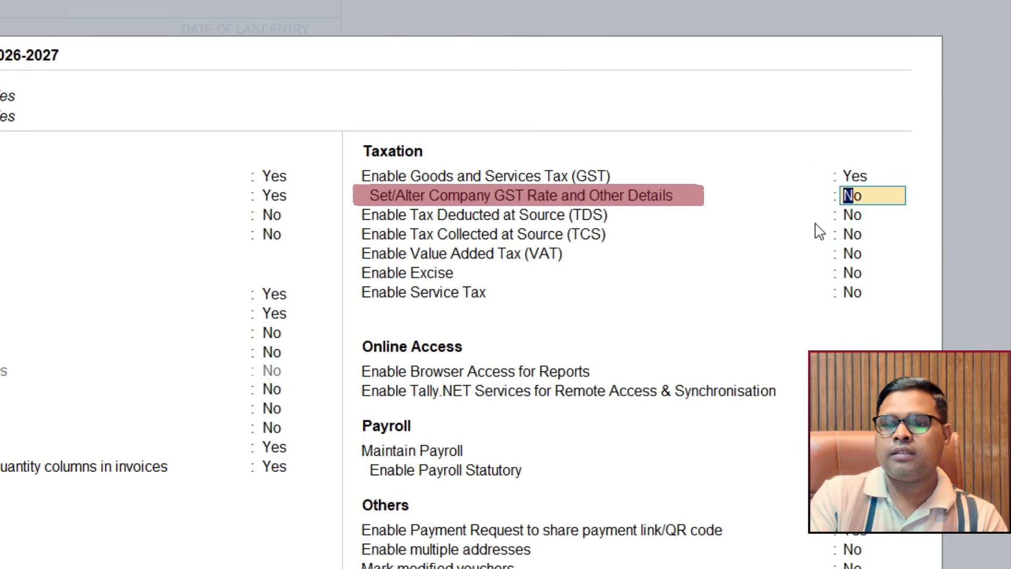
Set Set/Alter Company GST Rate and Other Details to Yes to open the GST rate settings.
type("y")
key("Return")
key("Return")
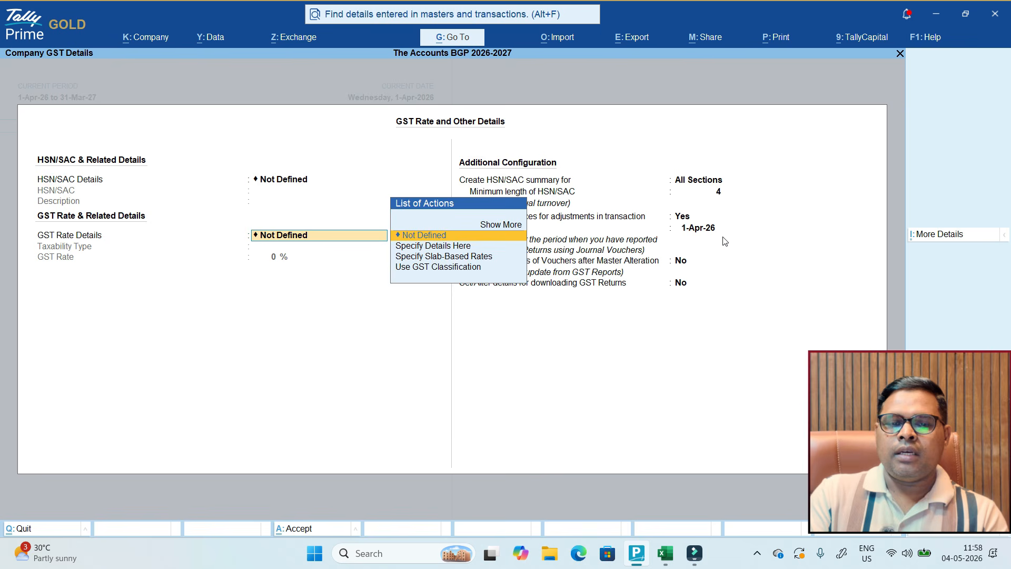
Keep Show GST Advances for adjustments in transaction at Yes, applicable from 1-Apr-26, and save the GST details and company features.
key("Return")
key("Return")
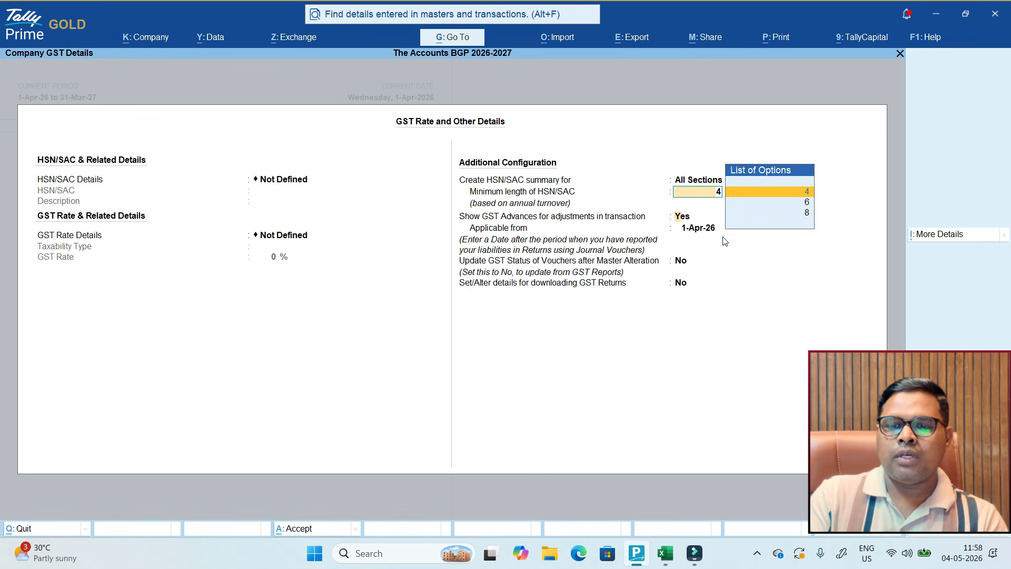
key("Return")
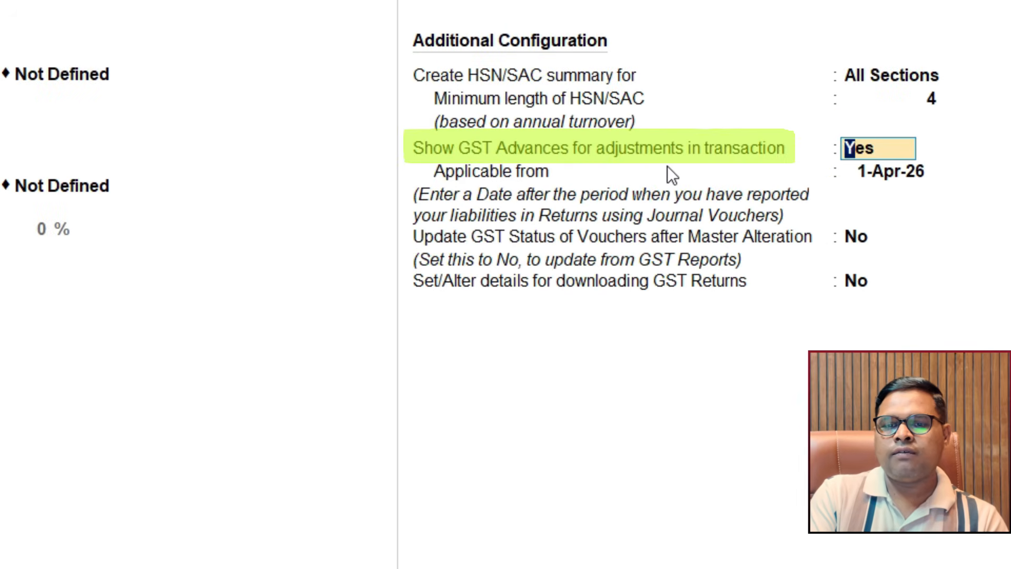
left_click(851, 168)
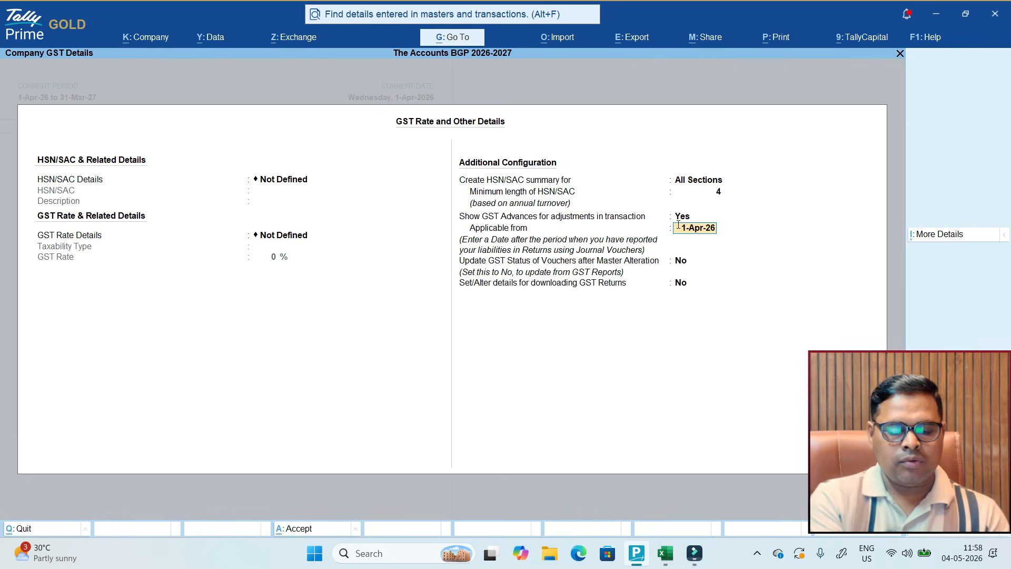
key("ctrl+a")
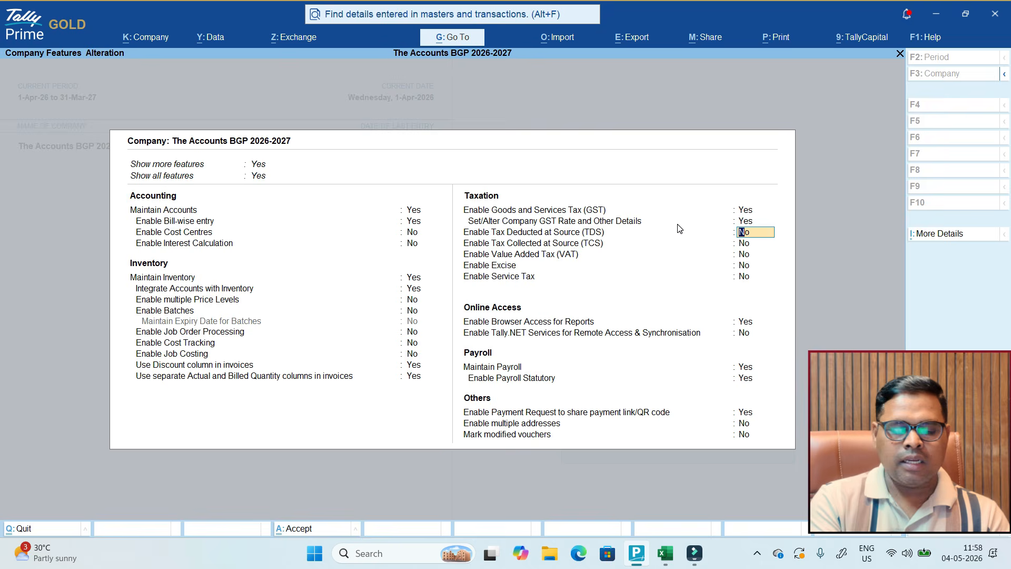
key("ctrl+a")
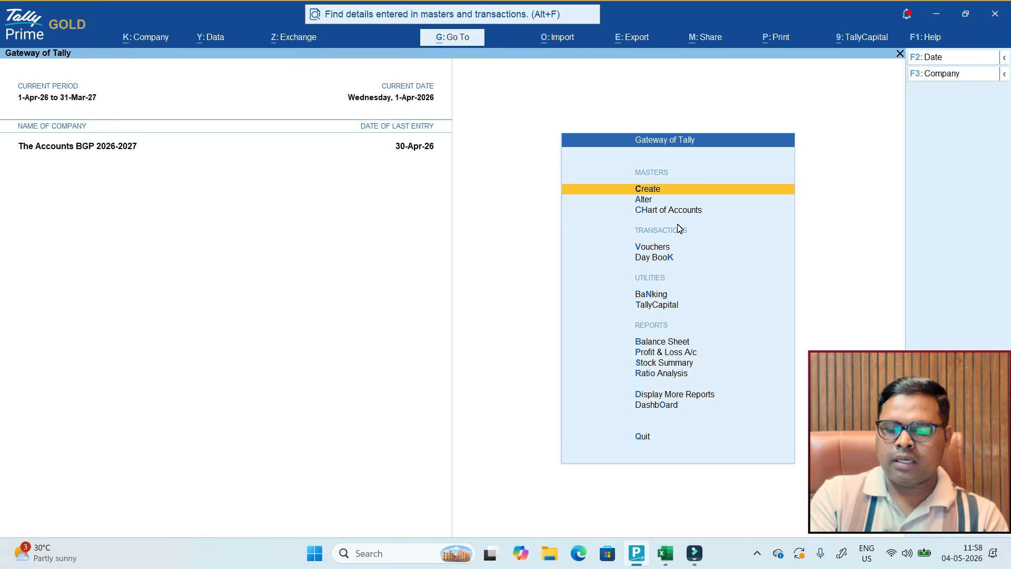
Start a receipt voucher and set its date to 28-Apr-26.
key("Down")
key("Down")
key("Down")
key("Return")
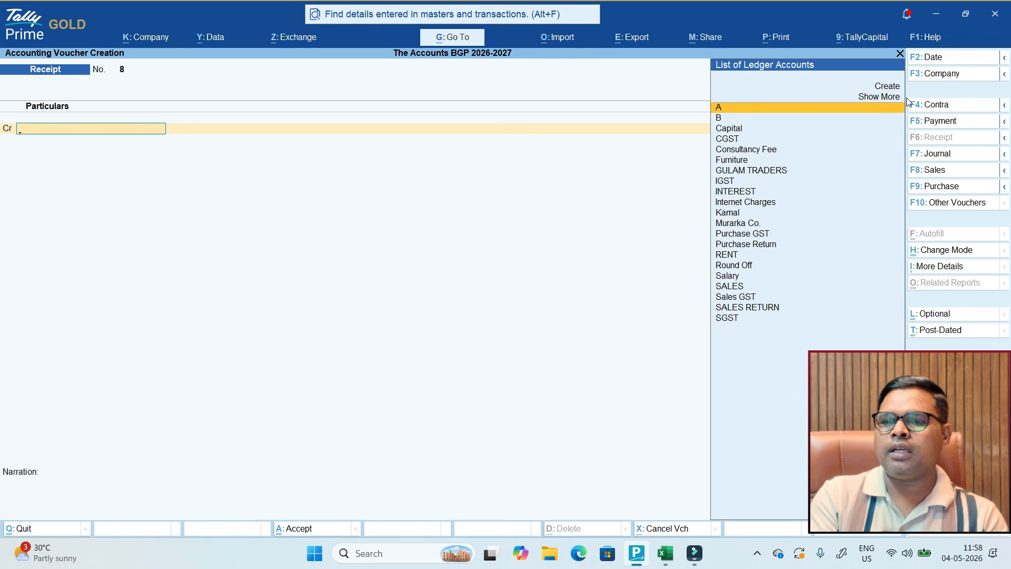
left_click(945, 59)
type("28-4")
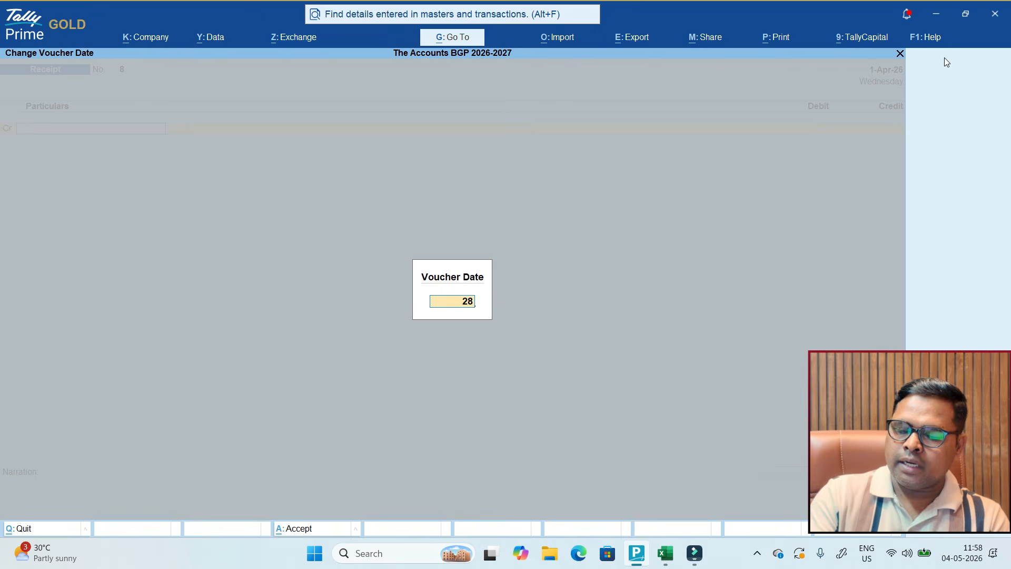
key("Return")
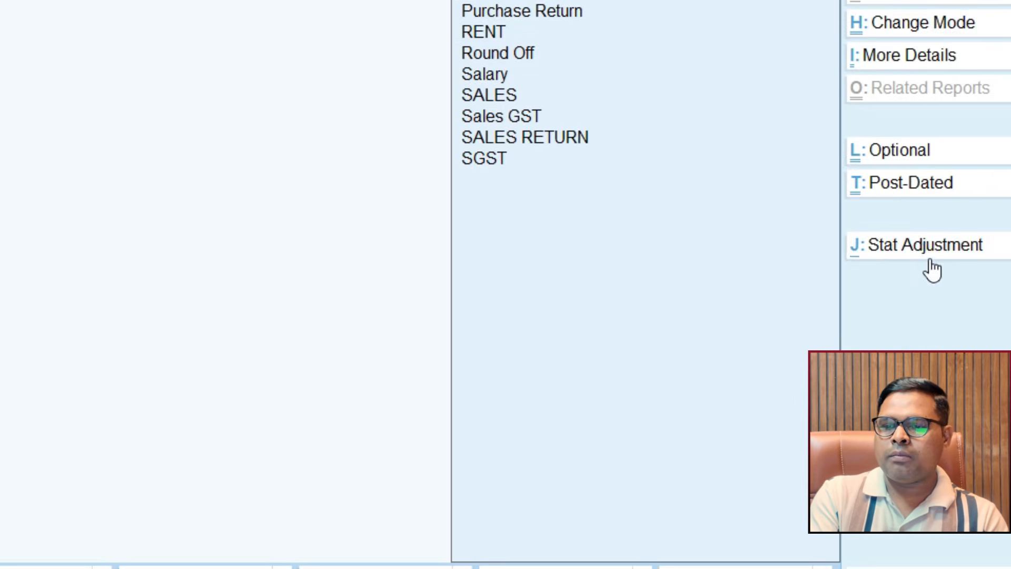
Set the receipt voucher's GST Stat Adjustment to the nature Advance Receipt.
left_click(950, 368)
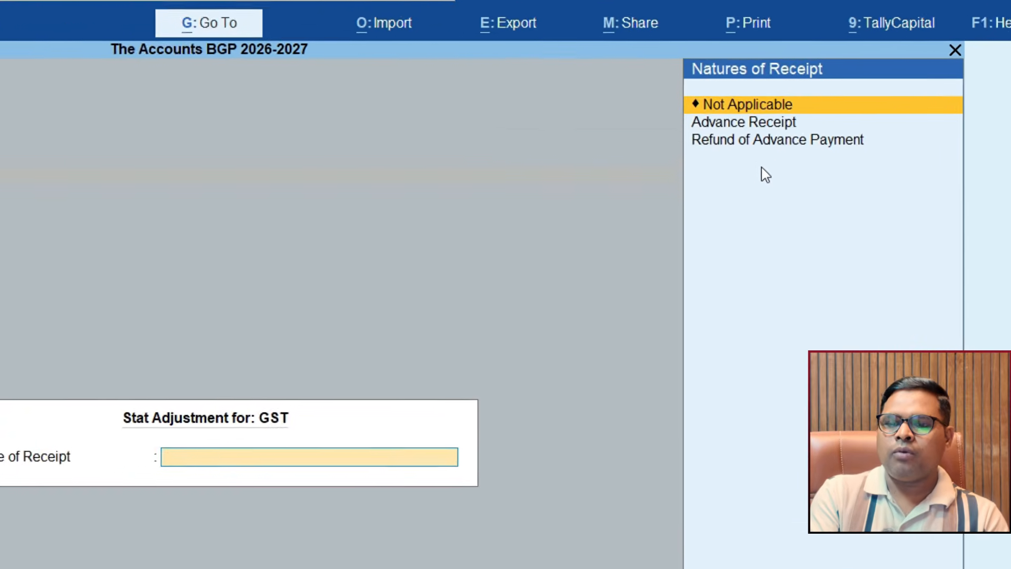
key("Down")
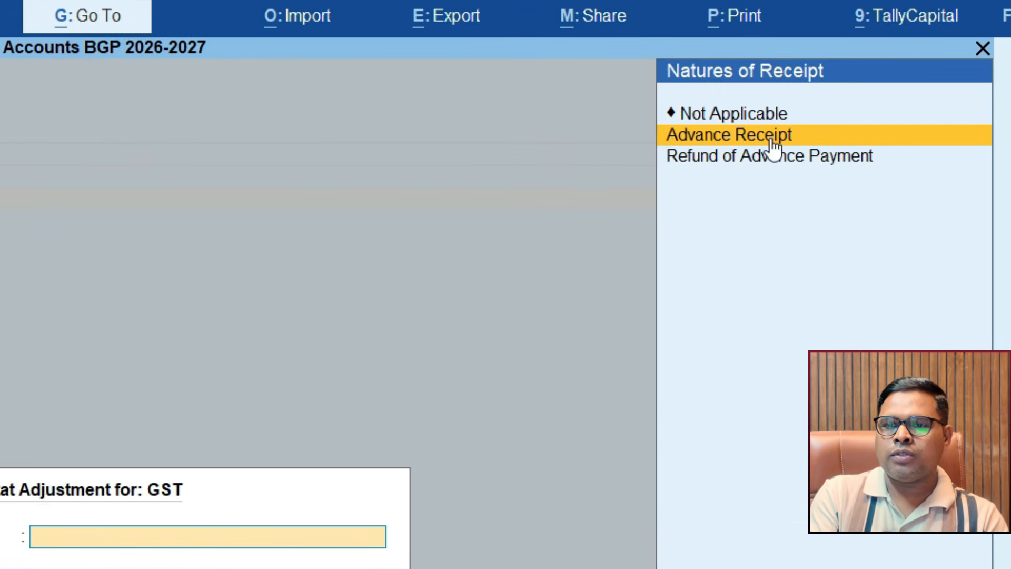
left_click(770, 139)
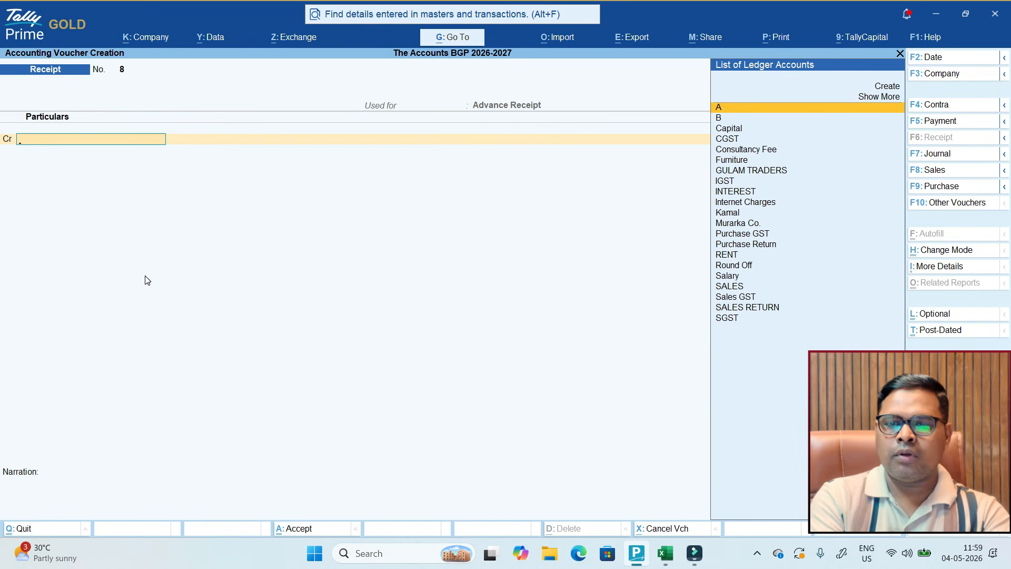
Credit Murarka Co. and enter an advance receipt of 10,000 against the Consultancy Fee ledger.
type("m")
key("Return")
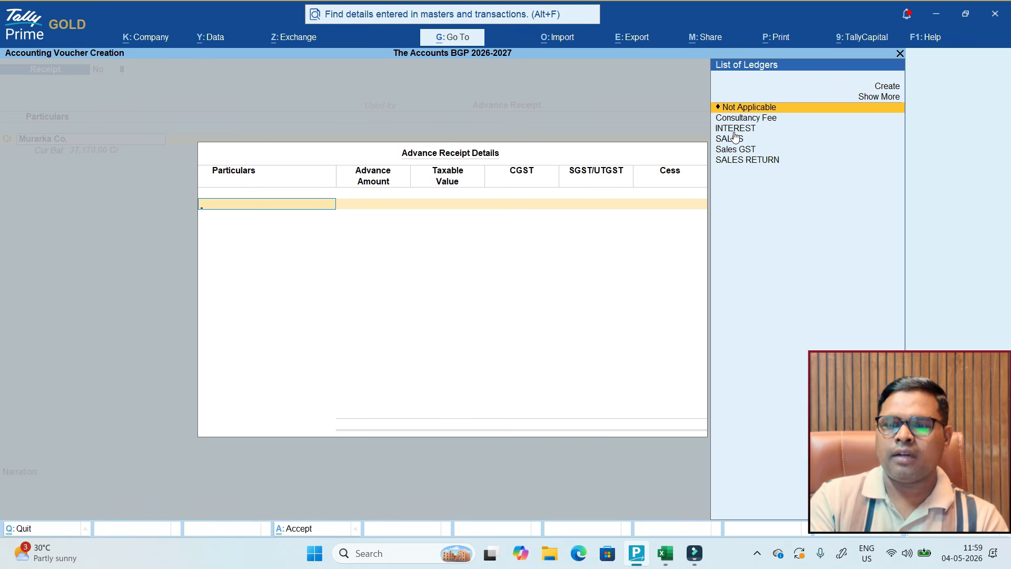
key("Down")
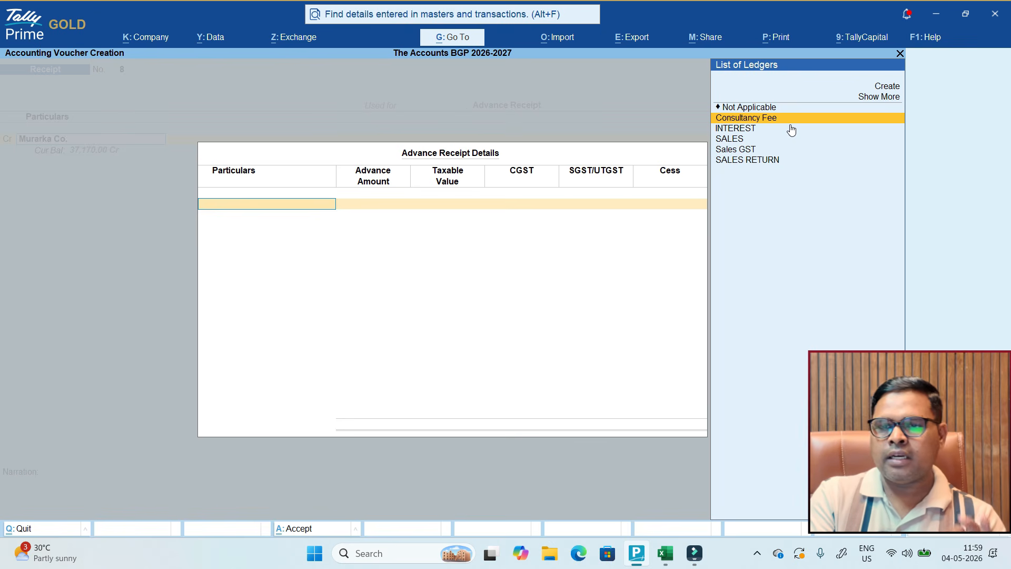
key("Return")
type("10000")
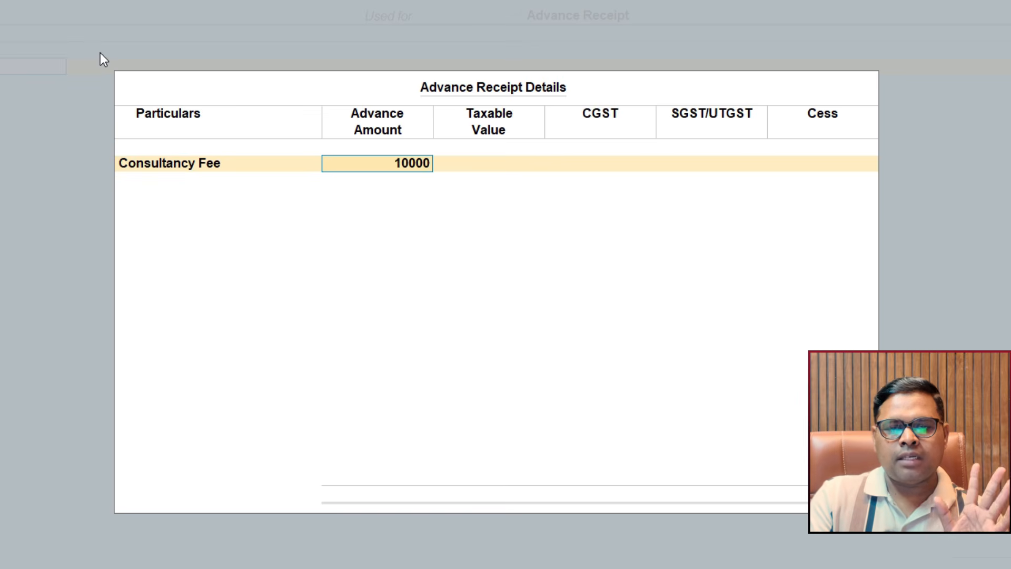
key("Return")
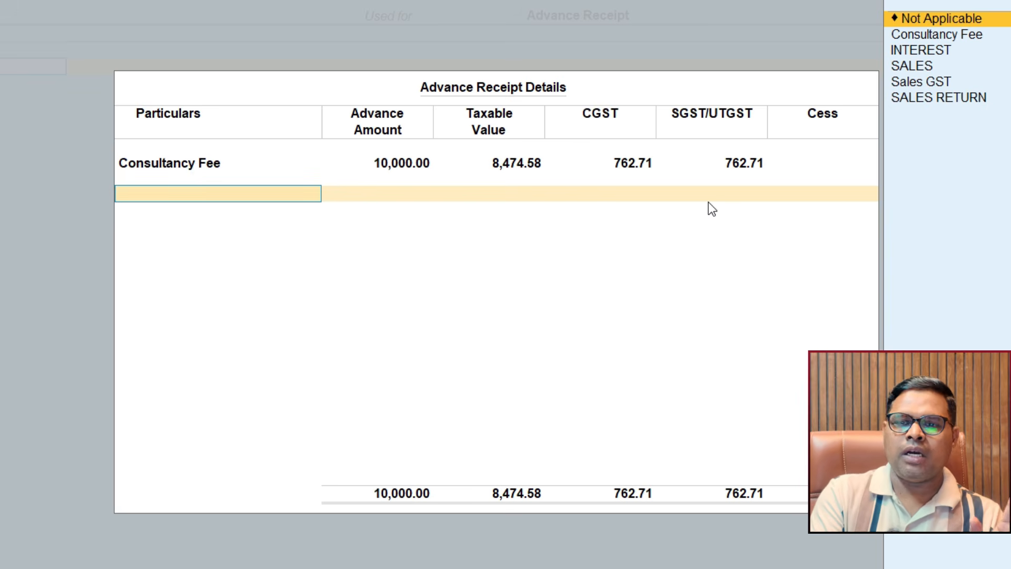
key("Return")
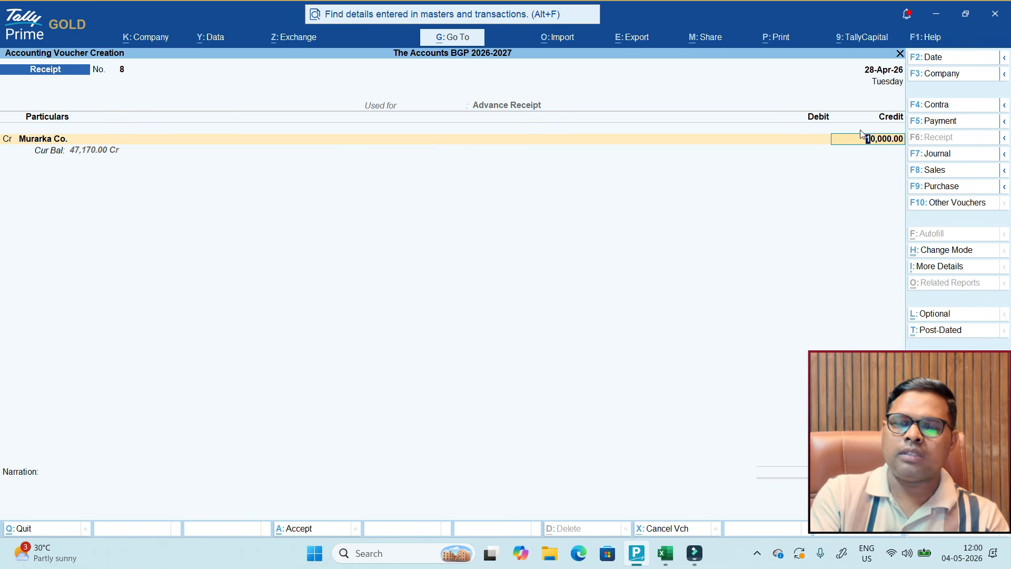
Allocate the 10,000 credit for Murarka Co. bill-wise as an Advance reference named Adv-08.
key("Return")
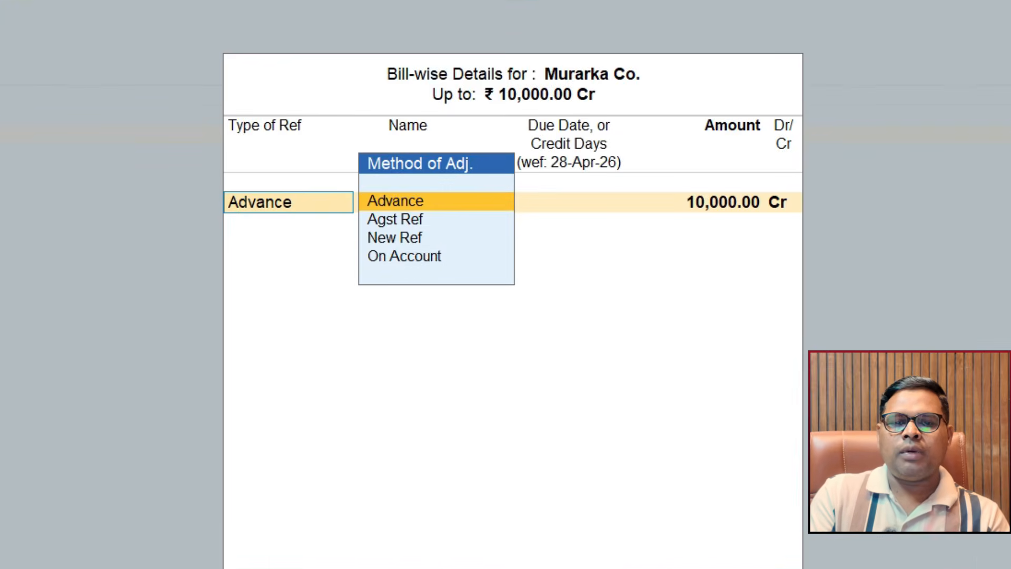
key("Return")
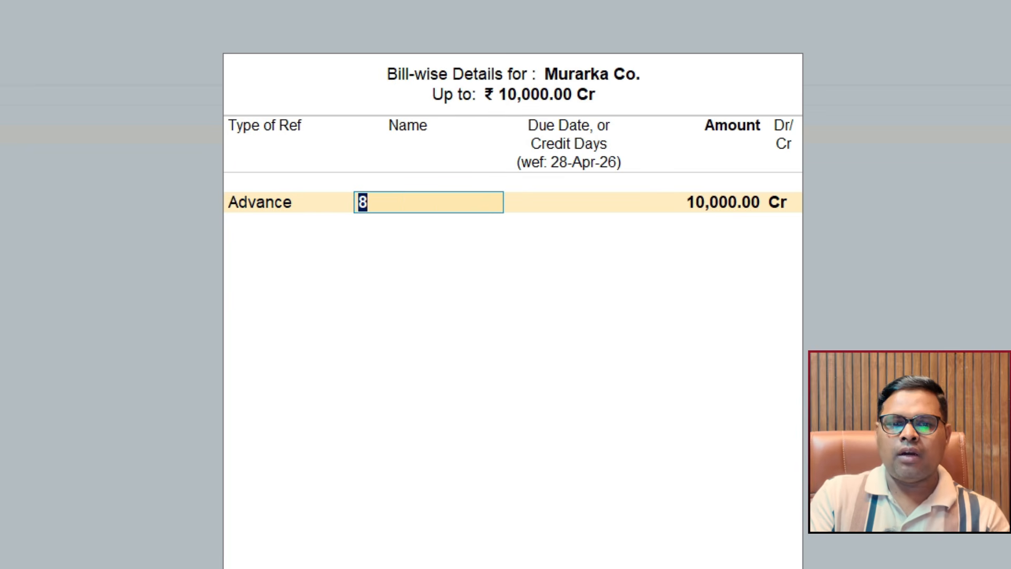
type("Adv")
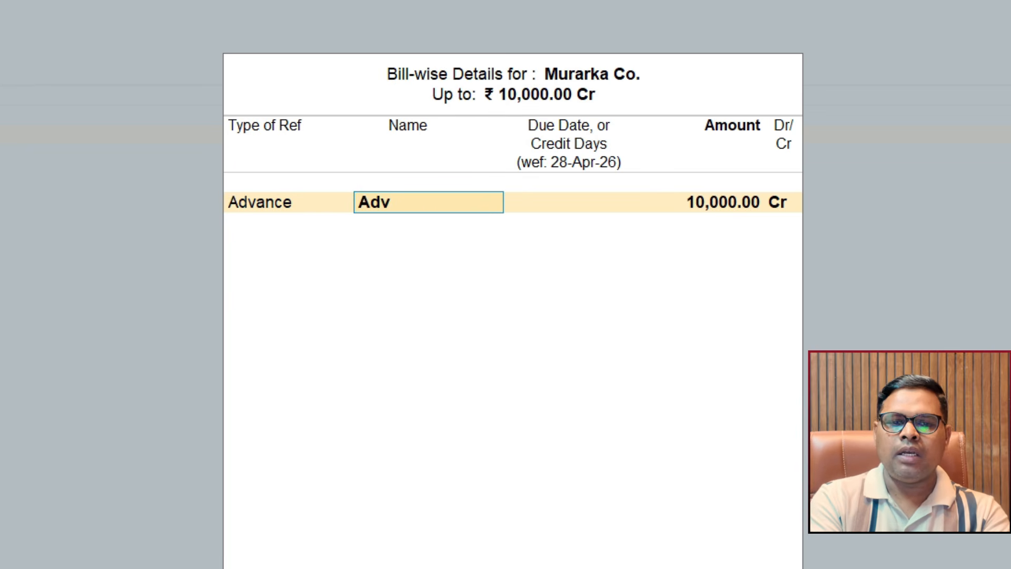
type("-08")
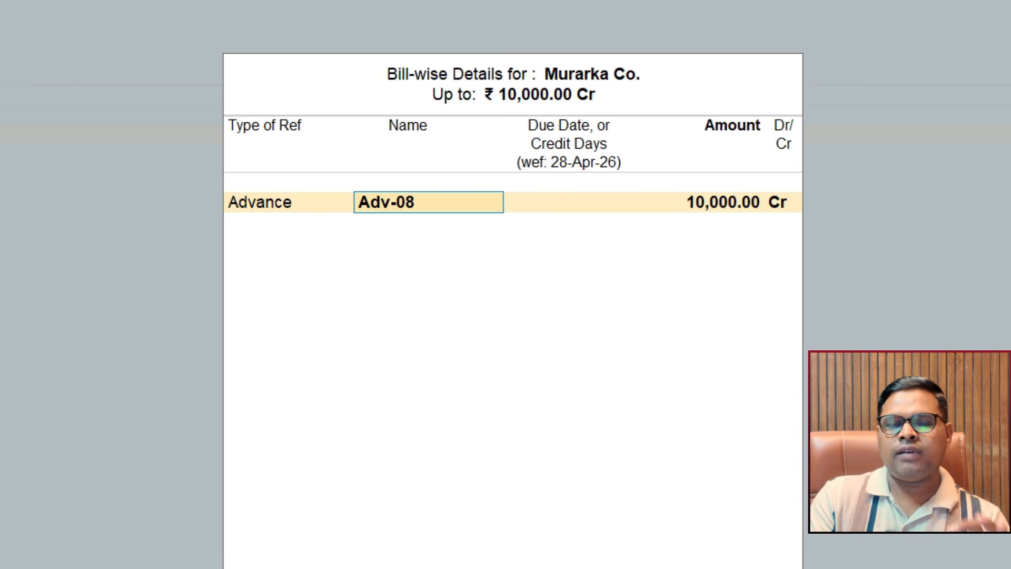
key("Return")
key("Return")
key("Return")
key("Return")
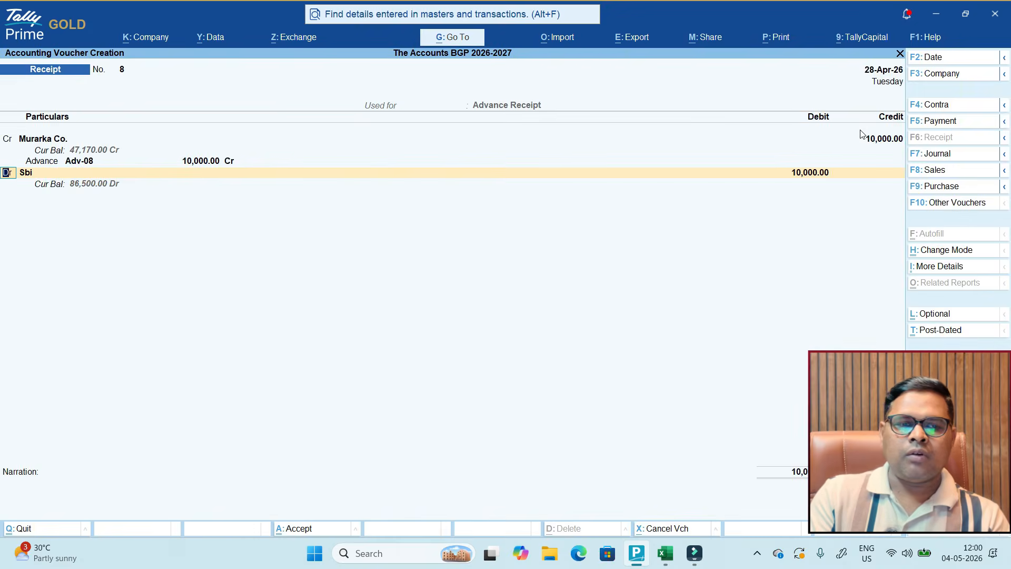
Debit Sbi with 10,000 as a Cheque/DD allocation dated 28-Apr-26 and save the receipt voucher.
key("Return")
key("Return")
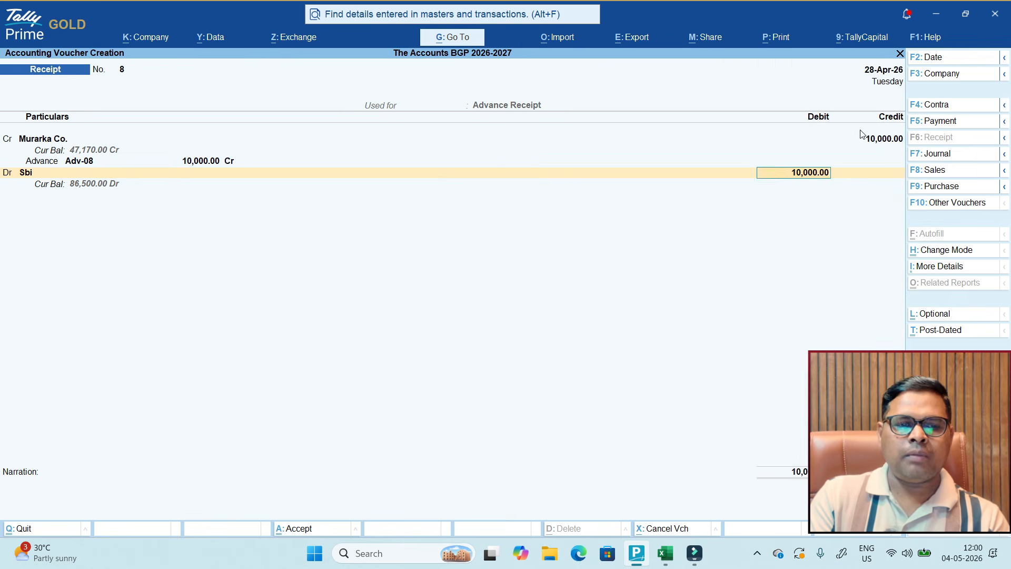
key("Return")
key("Return")
key("Return")
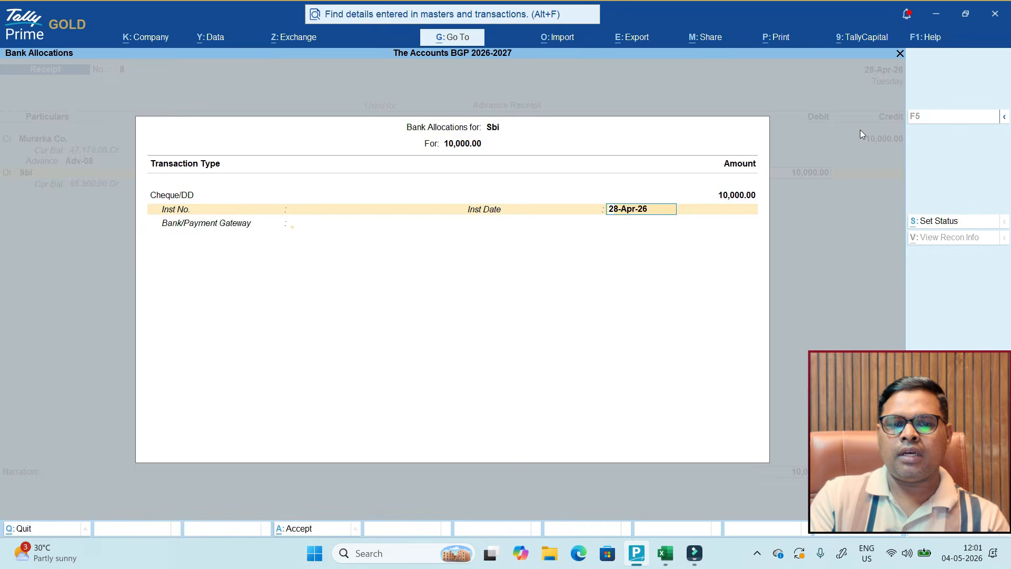
key("Return")
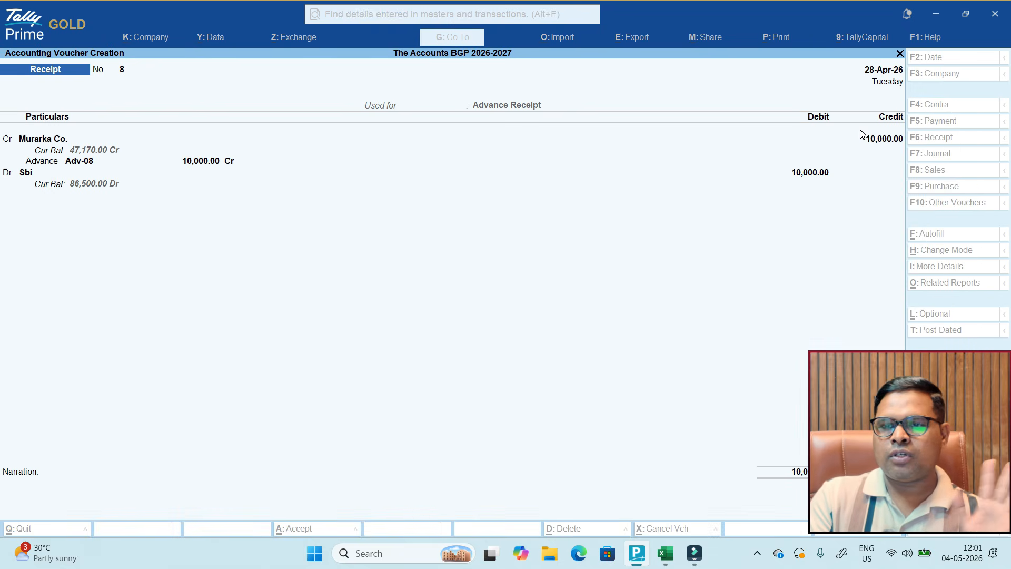
key("Return")
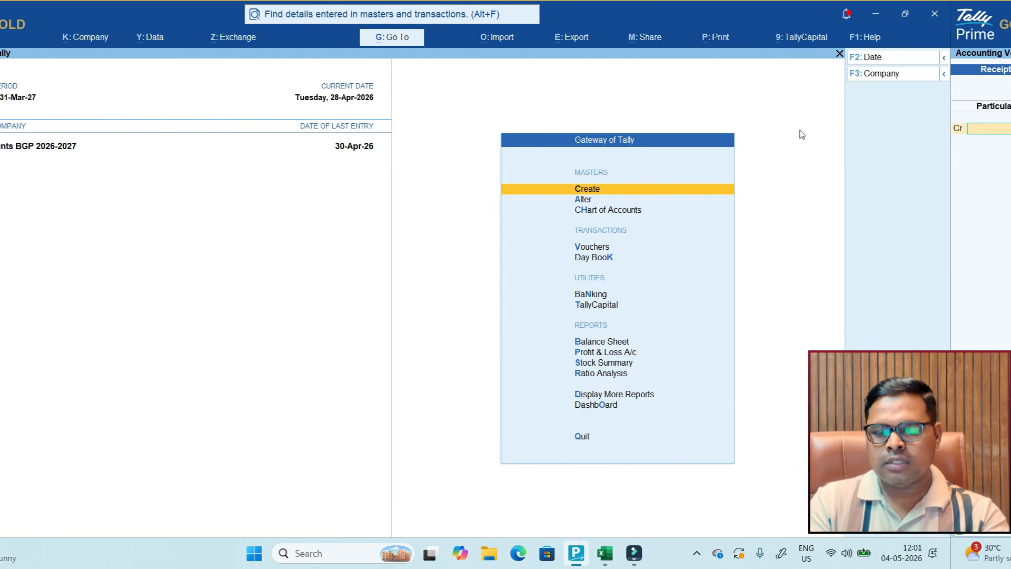
Open the GSTR-1 return under the statutory GST reports for the period 1-4-2026 to 30-4-2026.
key("Up")
key("Up")
key("Return")
key("Down")
key("Down")
key("Down")
key("Down")
key("Down")
key("Down")
key("Down")
key("Down")
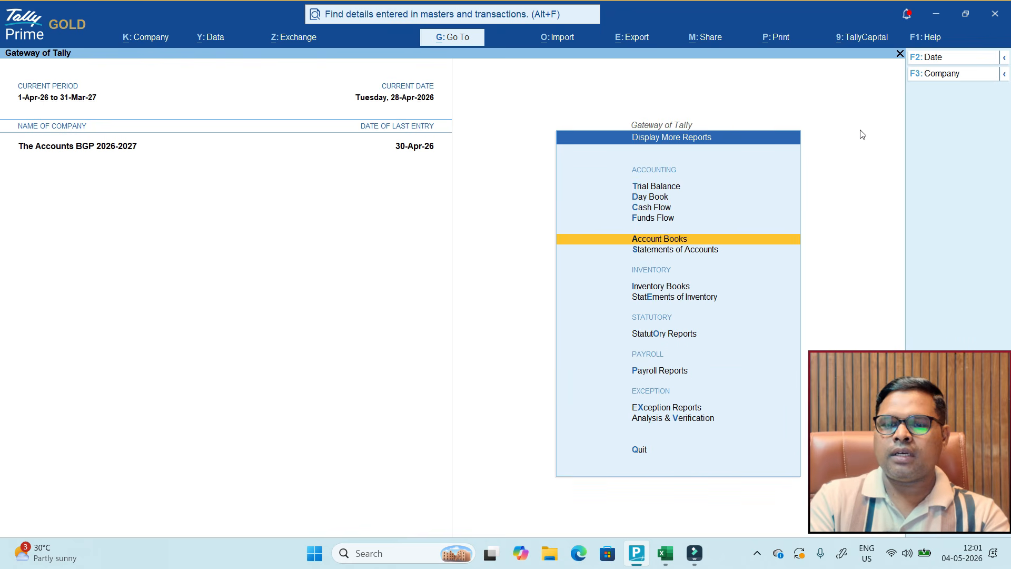
key("Return")
key("Return")
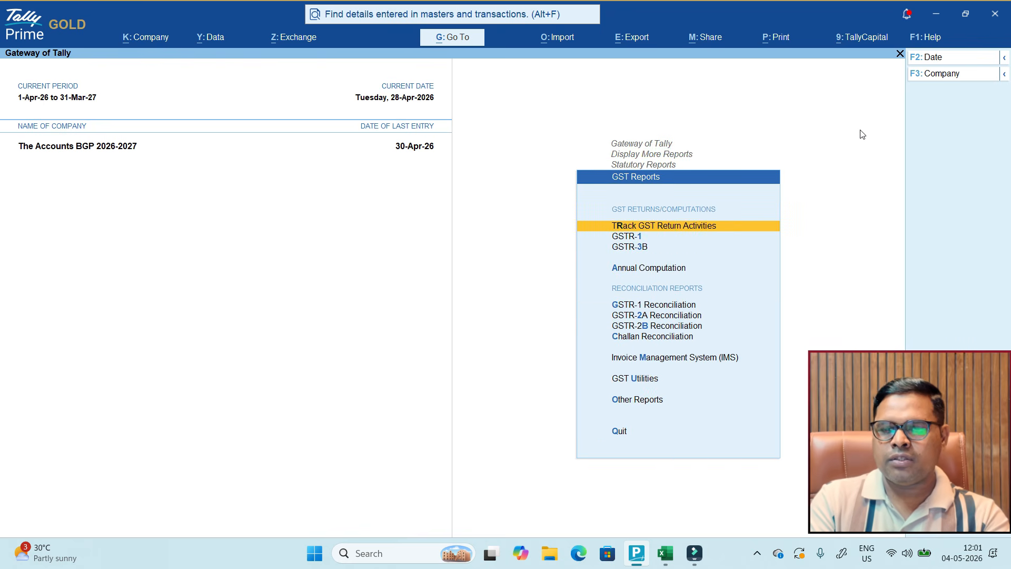
key("Down")
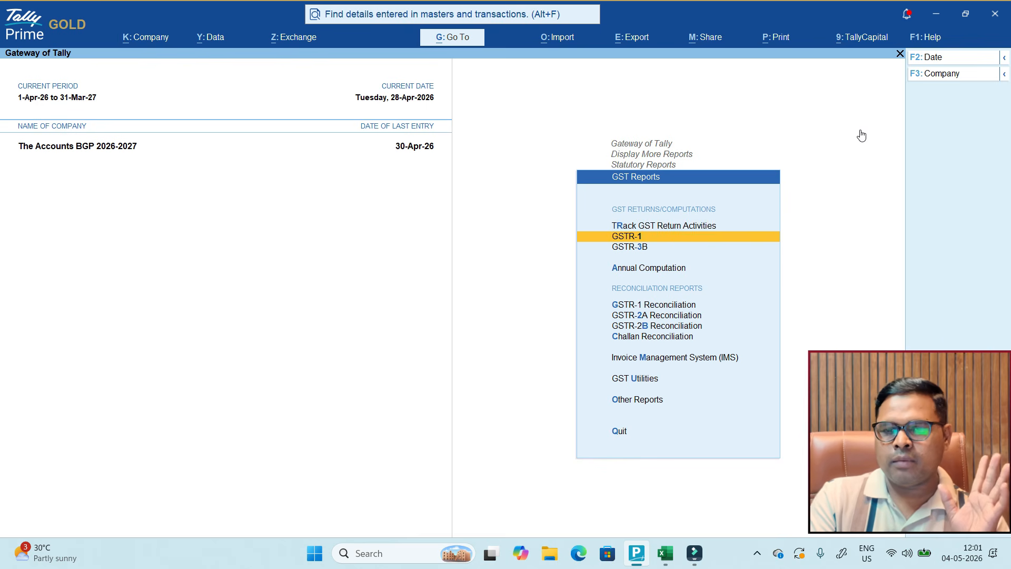
key("Return")
left_click(936, 57)
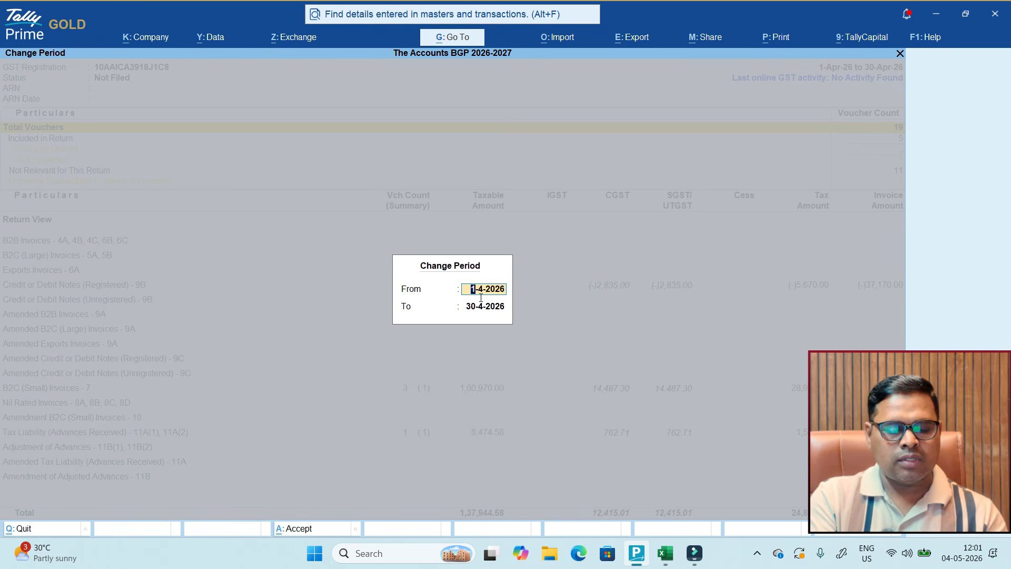
key("ctrl+a")
Examine the Tax Liability (Advances Received) - 11A(1), 11A(2) row in the April GSTR-1 return view.
key("Down")
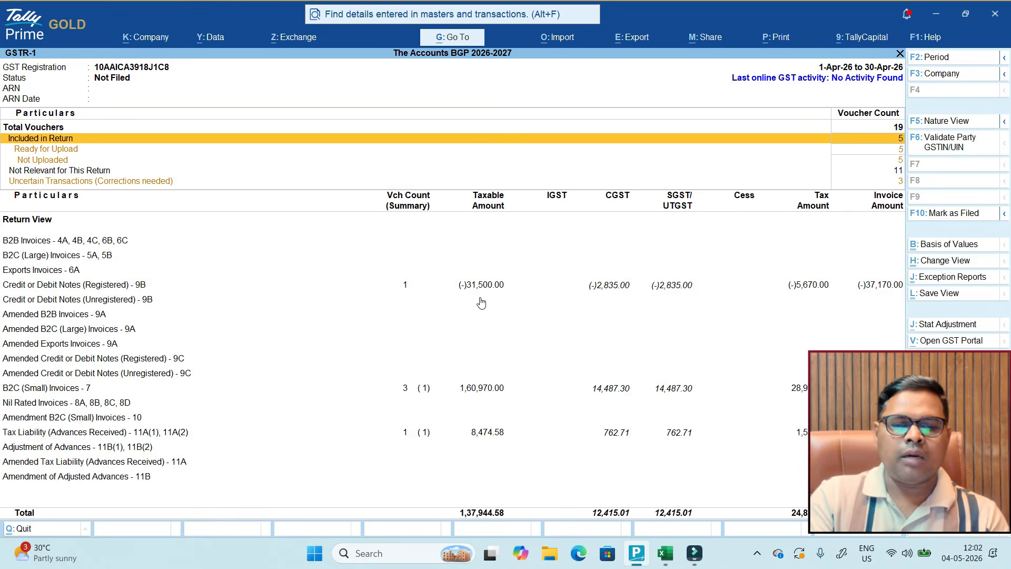
key("Down")
key("Down")
key("Down")
key("Down")
key("Down")
key("Down")
key("Down")
key("Down")
key("Down")
key("Down")
key("Down")
key("Down")
key("Down")
key("Down")
key("Down")
key("Down")
key("Down")
key("Down")
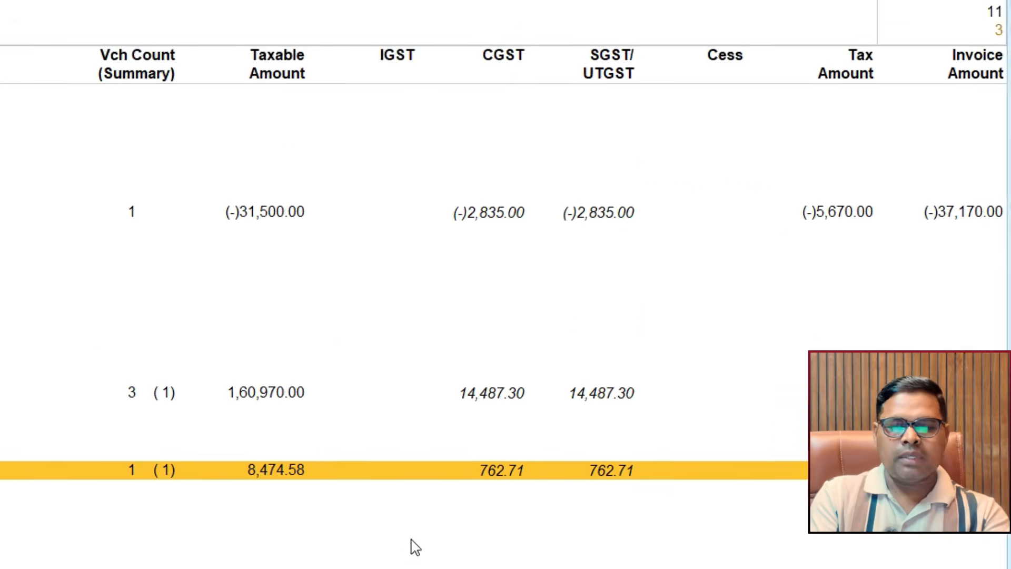
Open the GSTR-3B return and expand it to the detailed view down to line 3.1a Outward Taxable Supplies.
key("Escape")
key("Down")
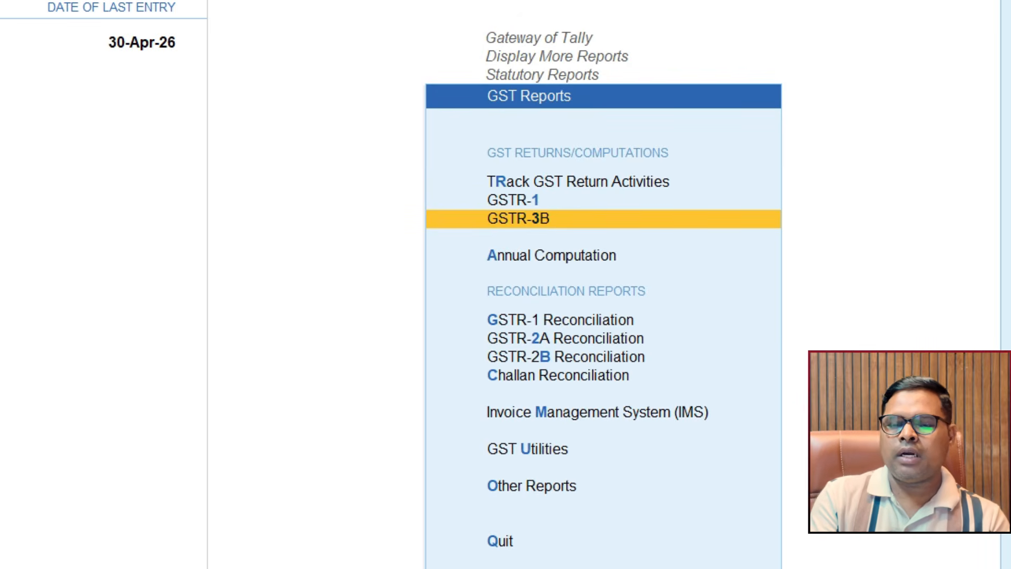
key("Return")
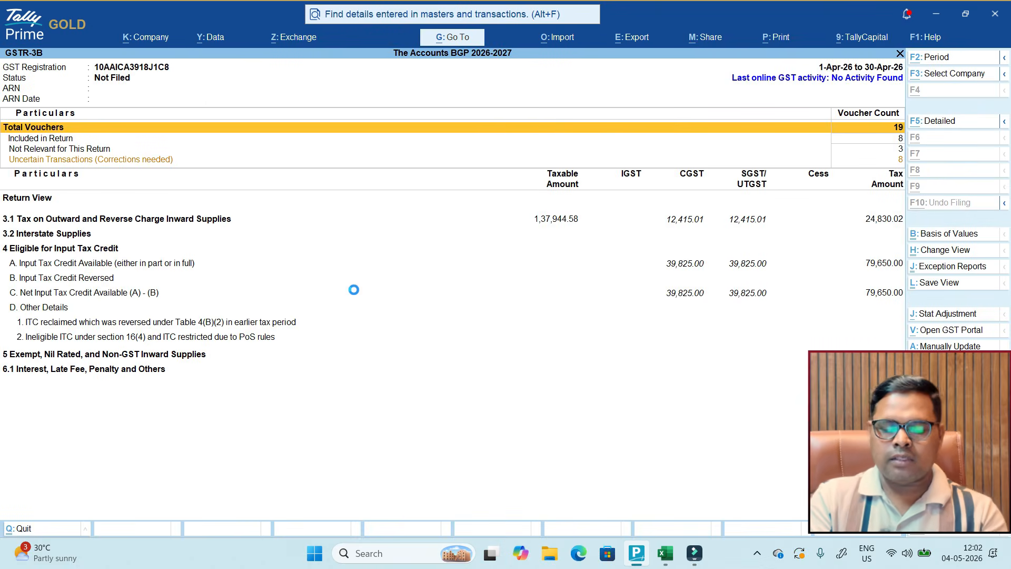
key("alt+F5")
key("Down")
key("Down")
key("Down")
key("Down")
key("Down")
key("Down")
key("Up")
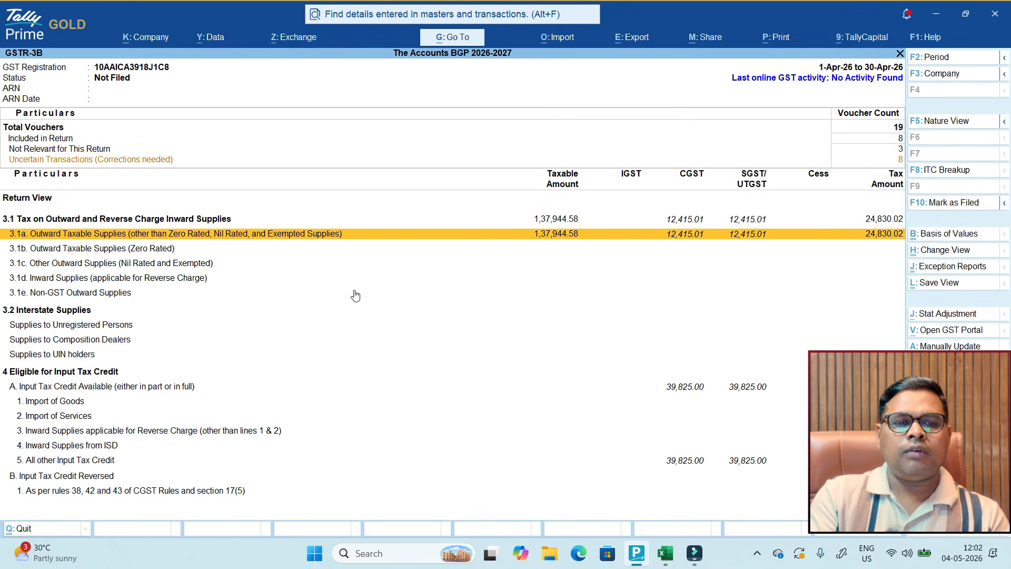
Examine Tax on Advance Received in the summary of line 3.1a Outward Taxable Supplies, and return to the Gateway of Tally.
left_click(566, 235)
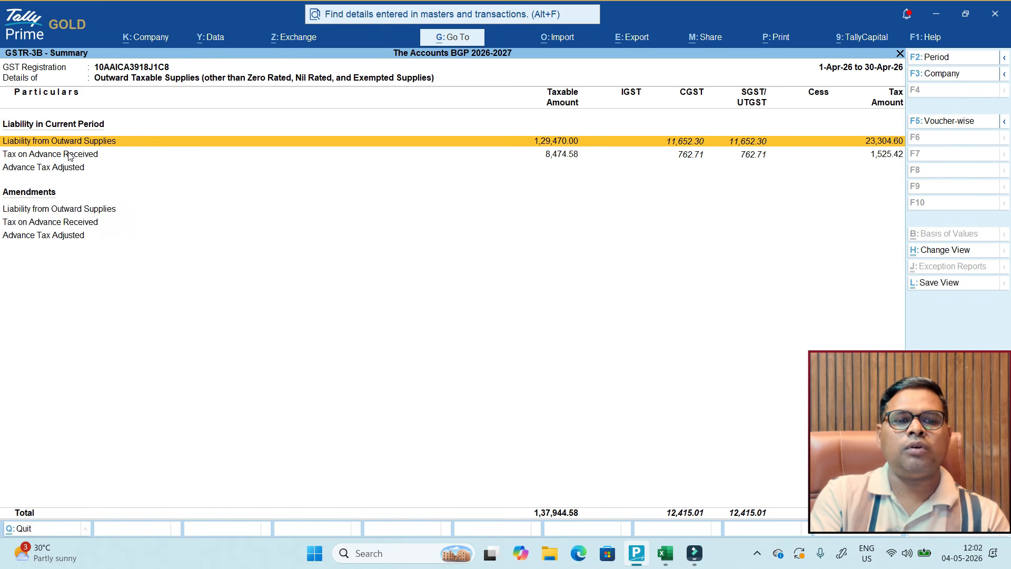
left_click(46, 156)
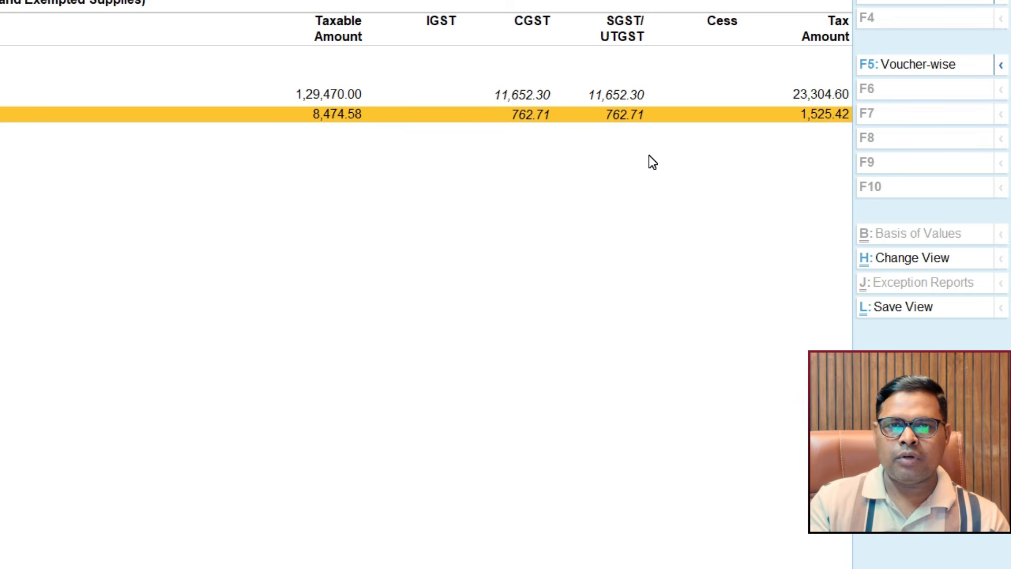
key("Escape")
key("Escape")
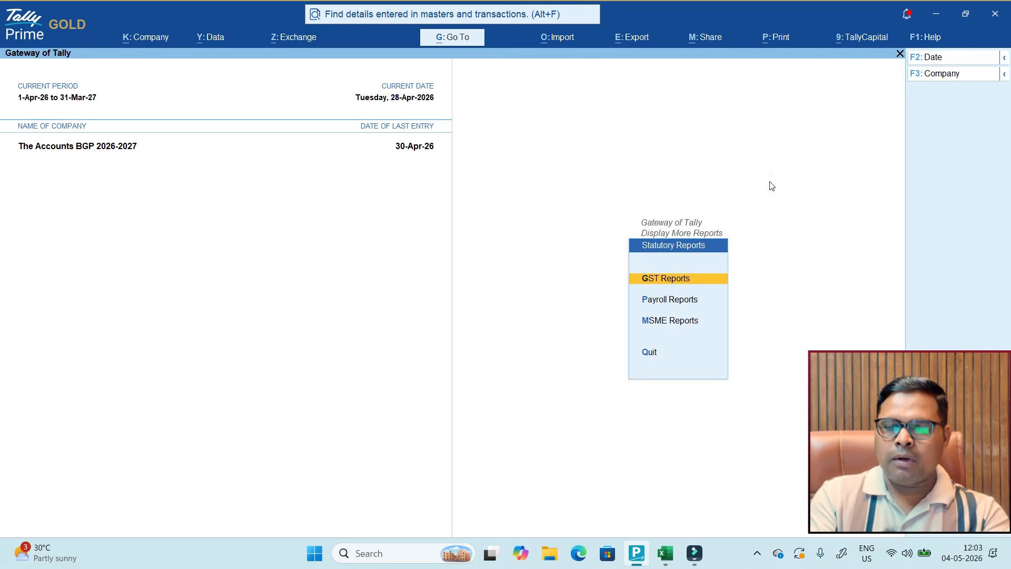
key("Escape")
key("Escape")
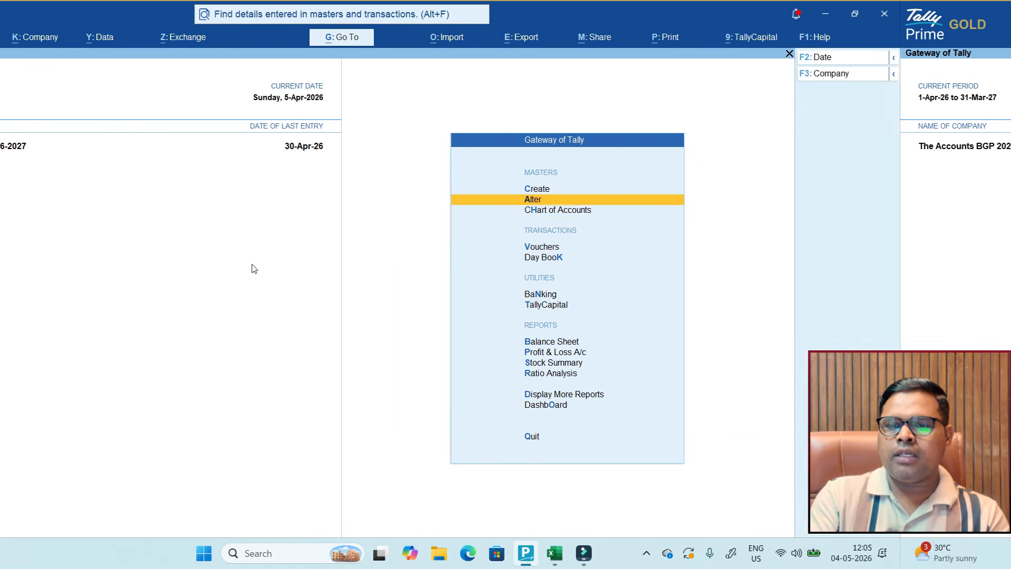
Start a sales voucher dated 4-May-26 for Murarka Co. and accept the party details.
key("Return")
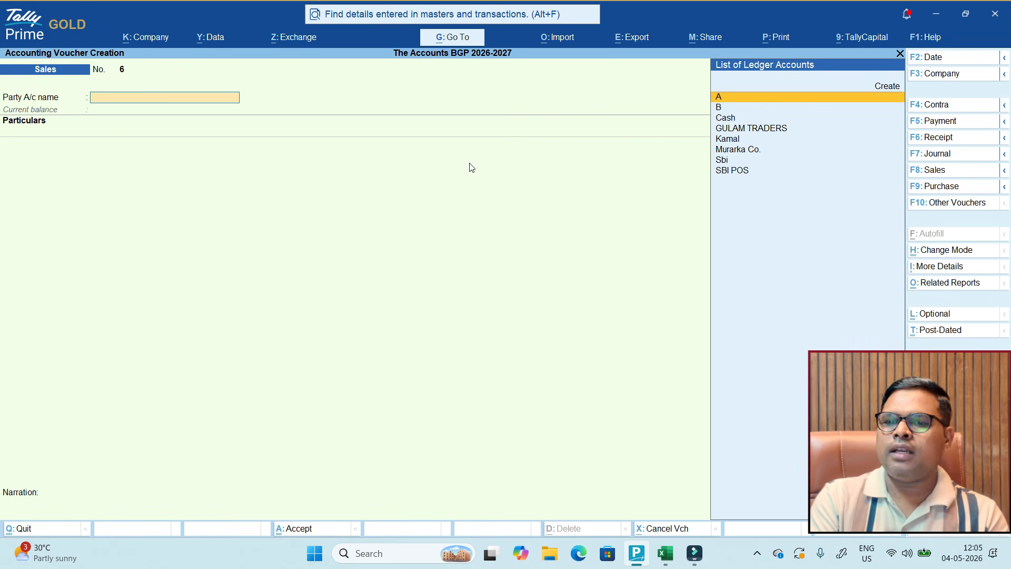
left_click(930, 60)
type("6-5")
key("Return")
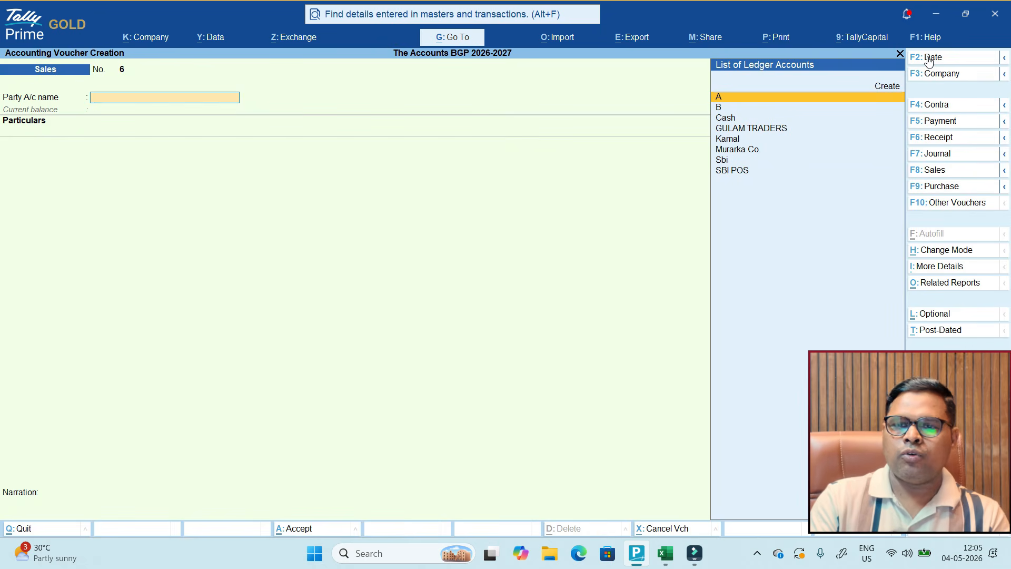
type("Mu")
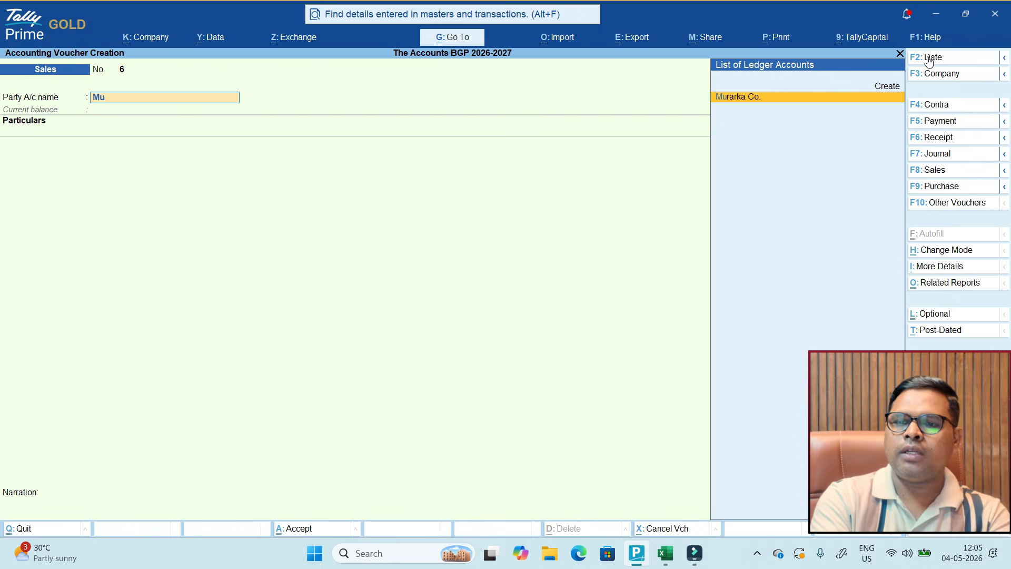
key("Return")
key("ctrl+a")
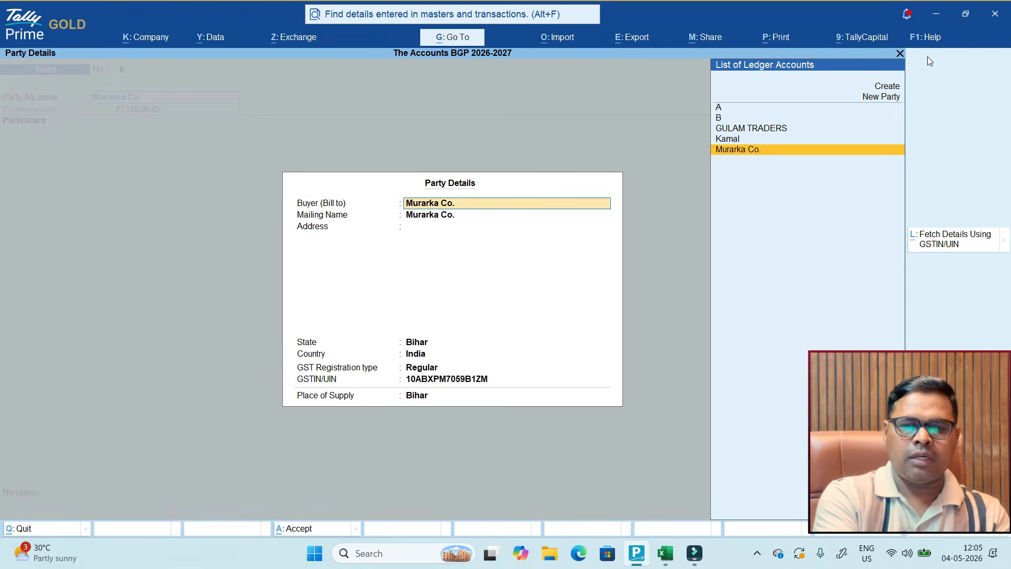
key("ctrl+a")
Enter the Consultancy Fee ledger with 25,000, taking the amount from the bill figures in the Excel sheet.
type("Con")
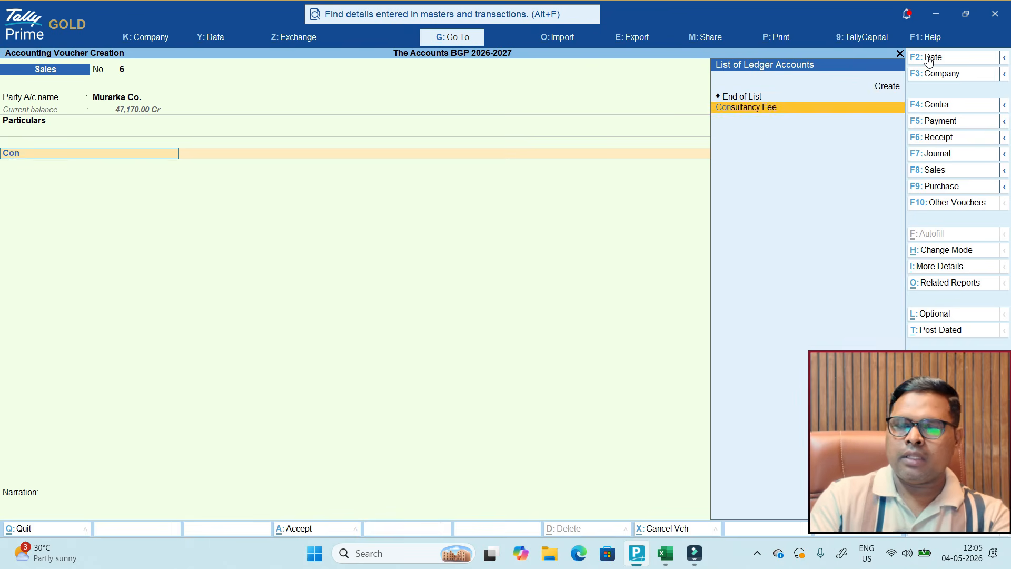
key("Return")
key("alt+Tab")
left_click(498, 328)
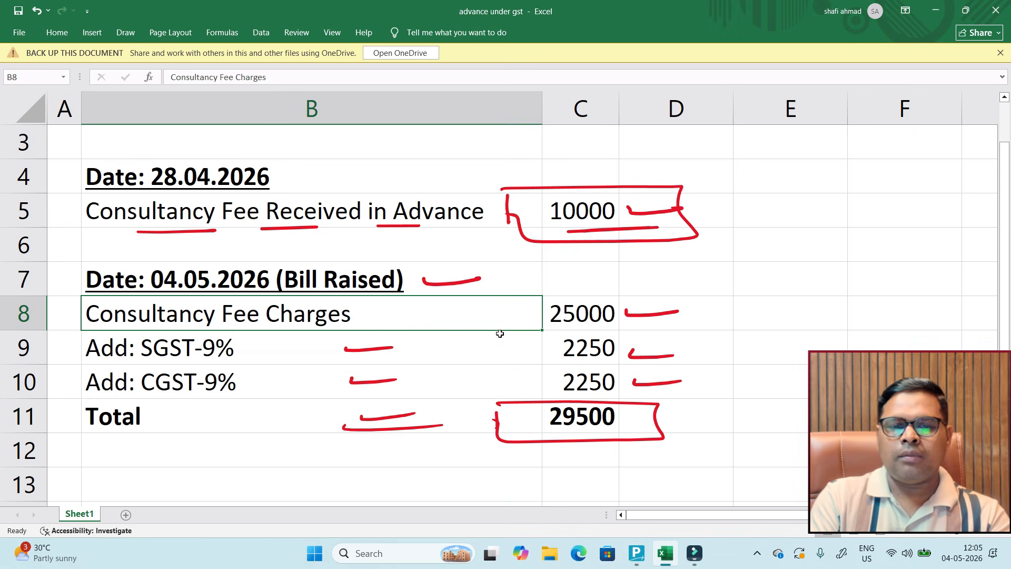
left_click(586, 322)
key("alt+Tab")
type("25,000")
key("Return")
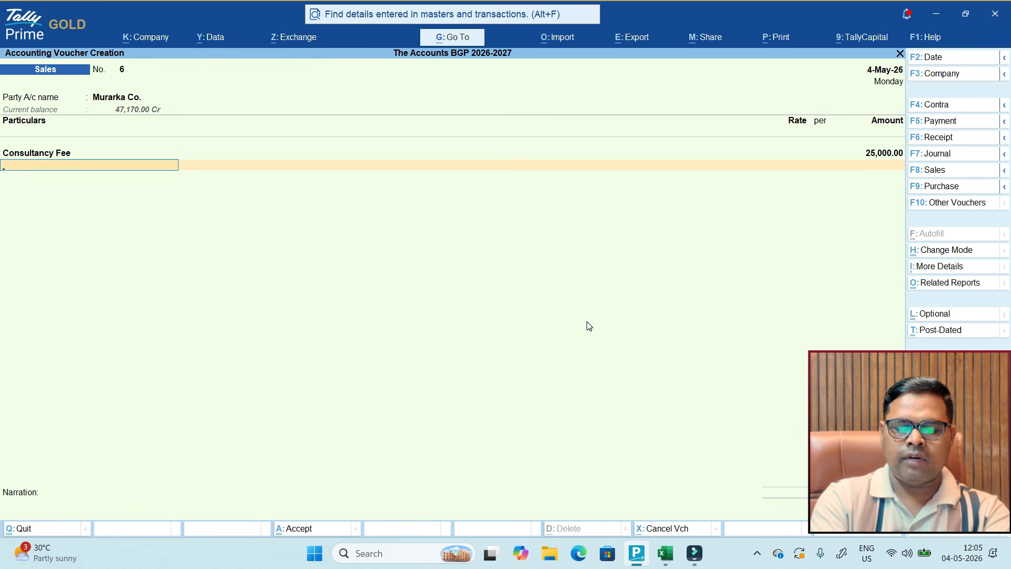
Add the SGST and CGST ledgers at 2,250 each below the Consultancy Fee.
type("Sgs")
key("Return")
key("Return")
key("Return")
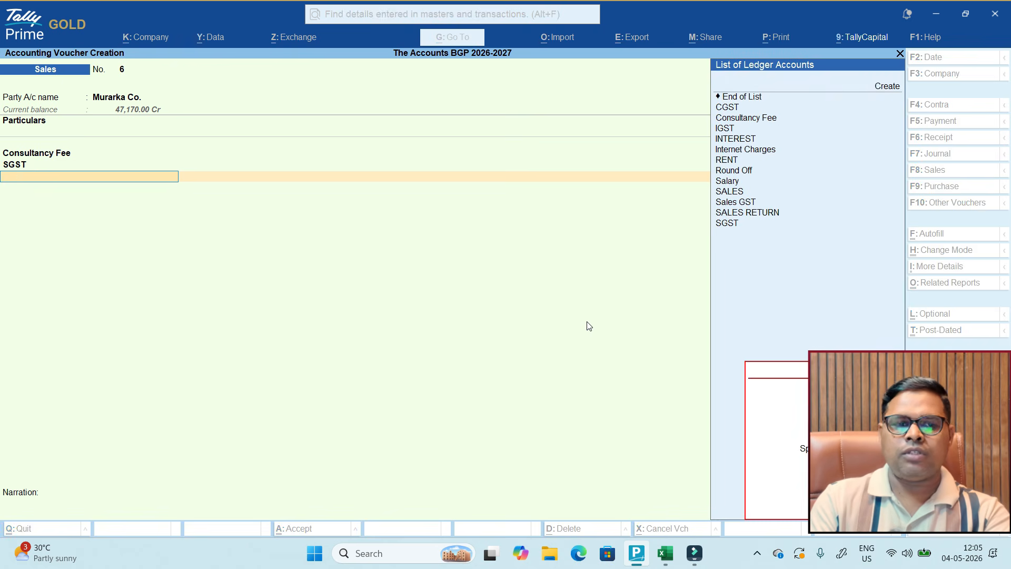
type("cgst")
key("Return")
key("Return")
key("Return")
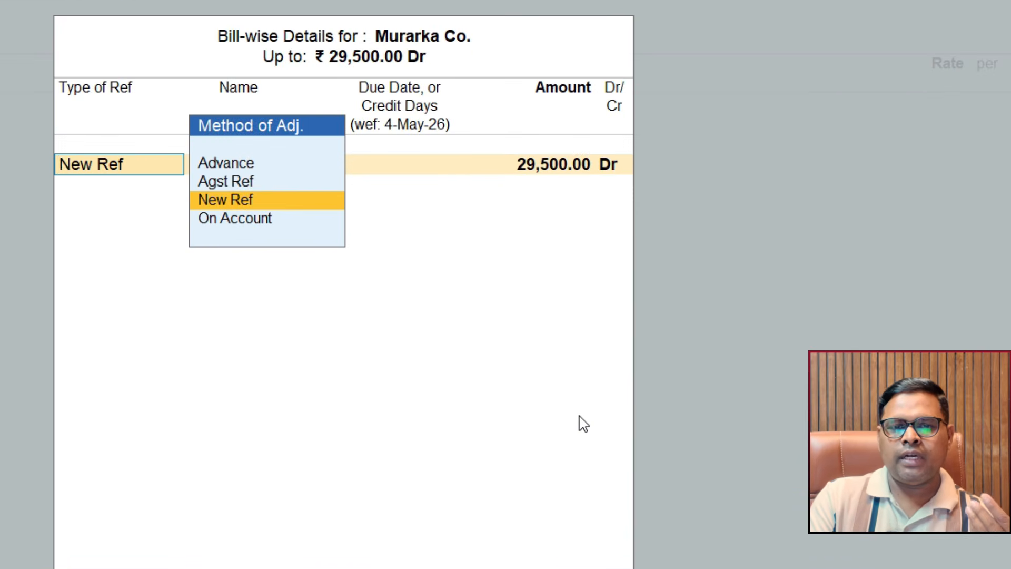
Allocate the 29,500 debit for Murarka Co. bill-wise as Agst Ref against the pending advance Adv-08.
key("Up")
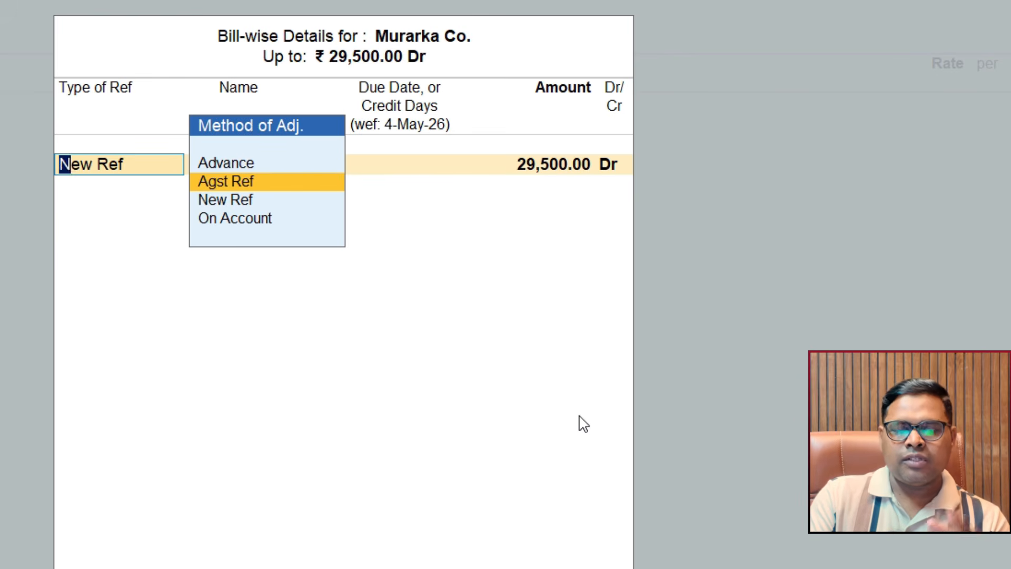
key("Return")
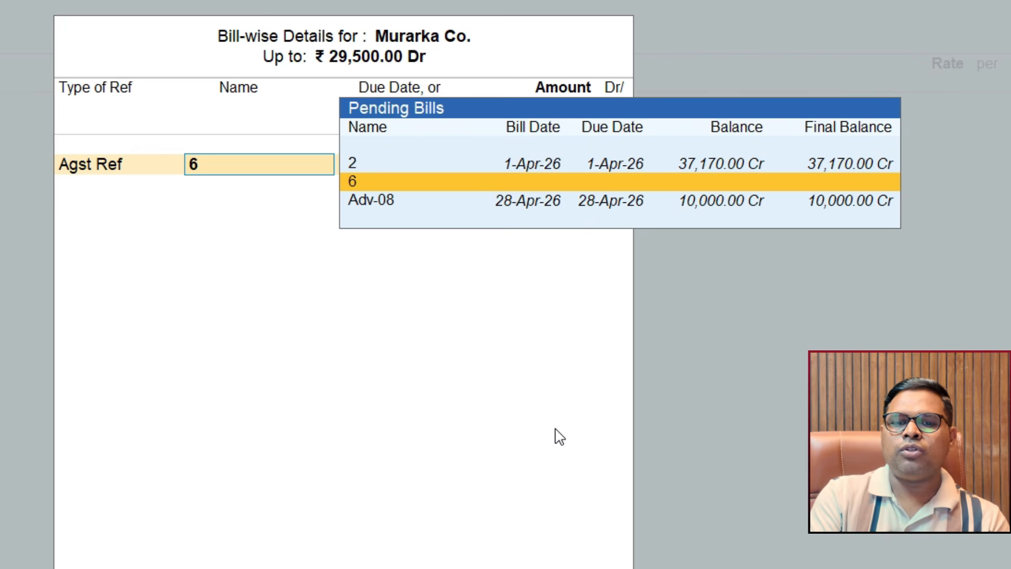
left_click(387, 210)
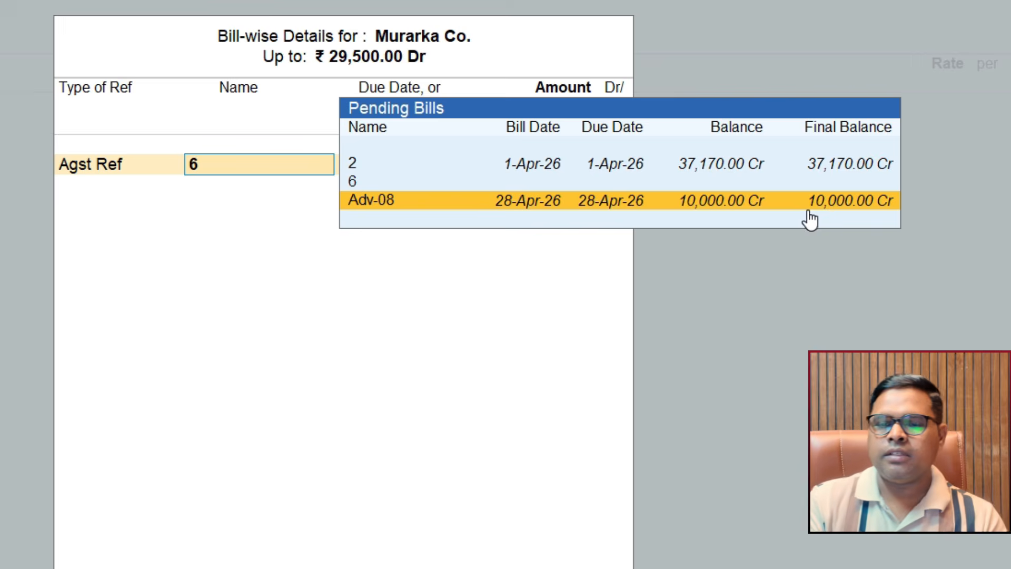
key("Return")
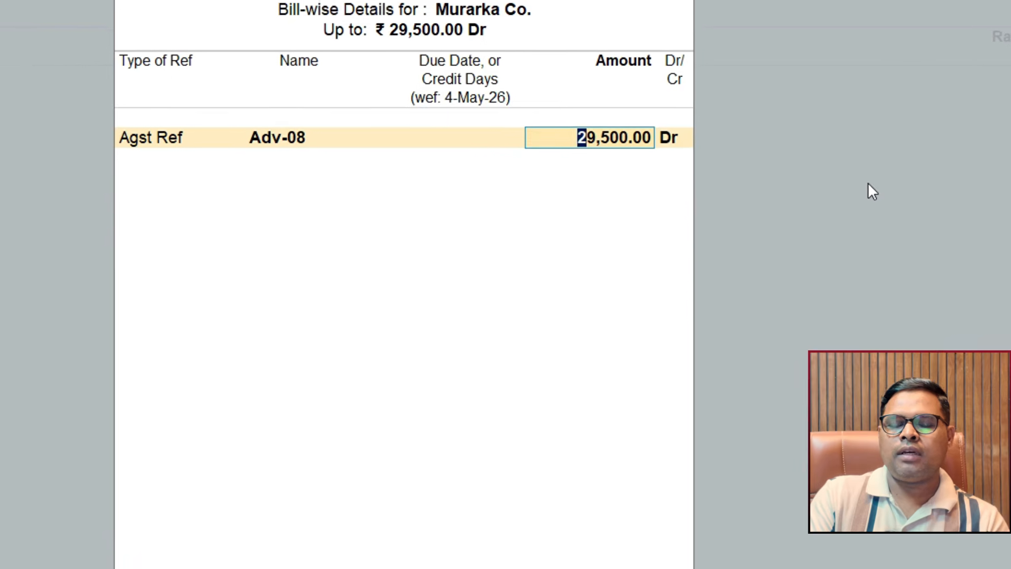
key("Return")
key("Return")
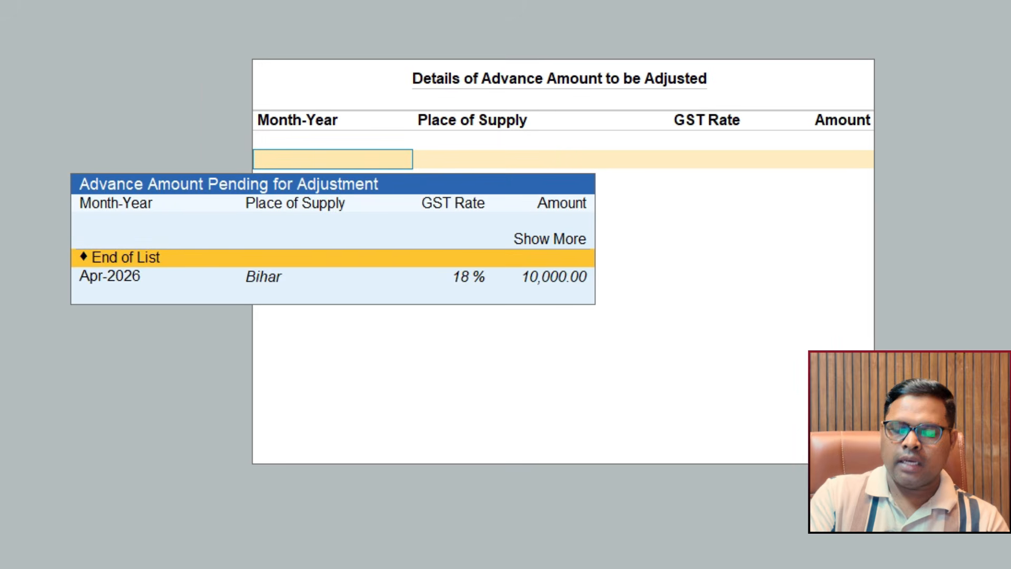
Adjust the pending Apr-2026 Bihar 18% advance of 10,000 against the bill and save the sales voucher.
key("Down")
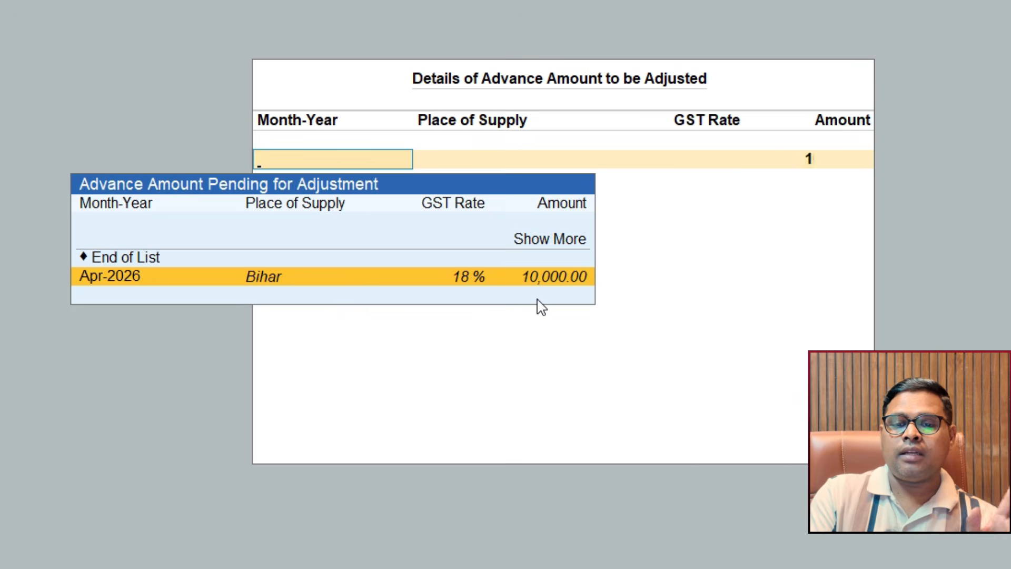
key("Return")
key("Return")
key("Return")
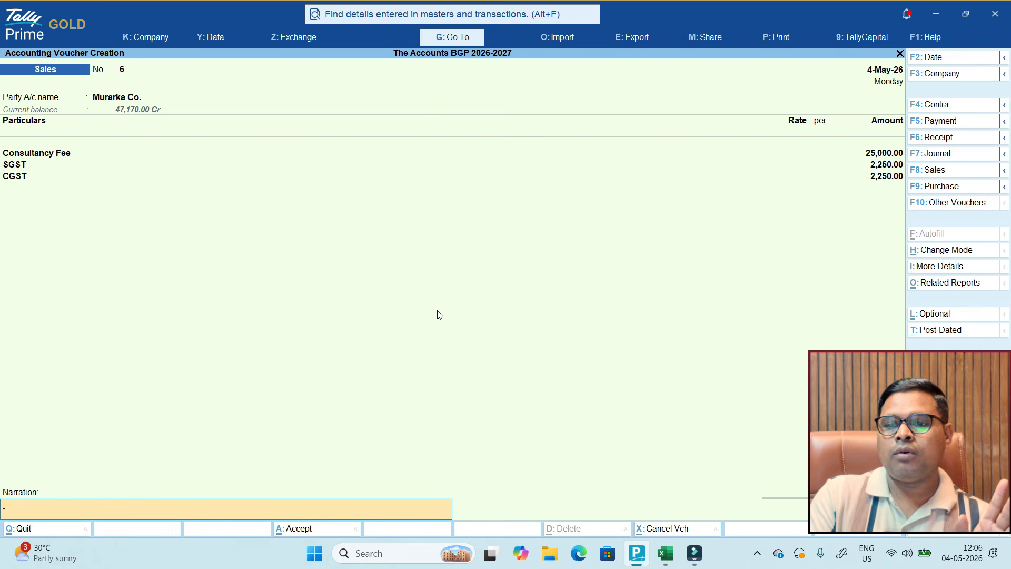
key("Return")
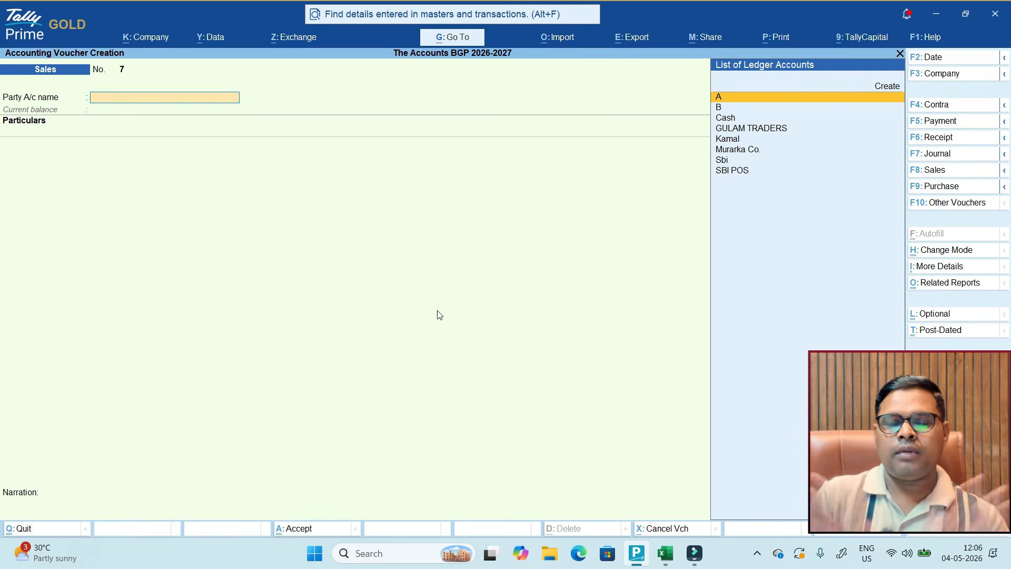
key("Escape")
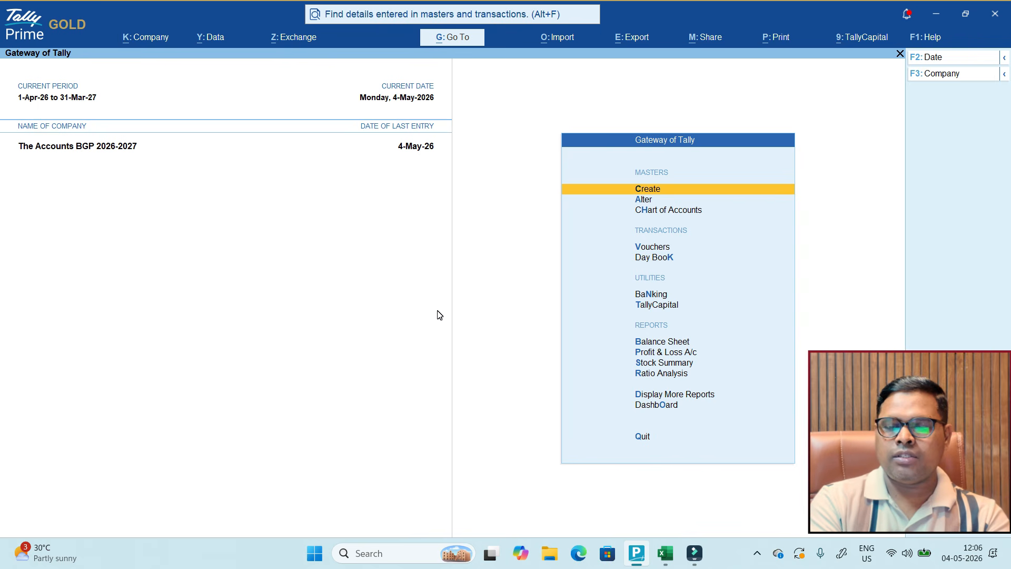
Reopen the GSTR-1 return from the statutory GST reports.
key("Up")
key("Up")
key("Down")
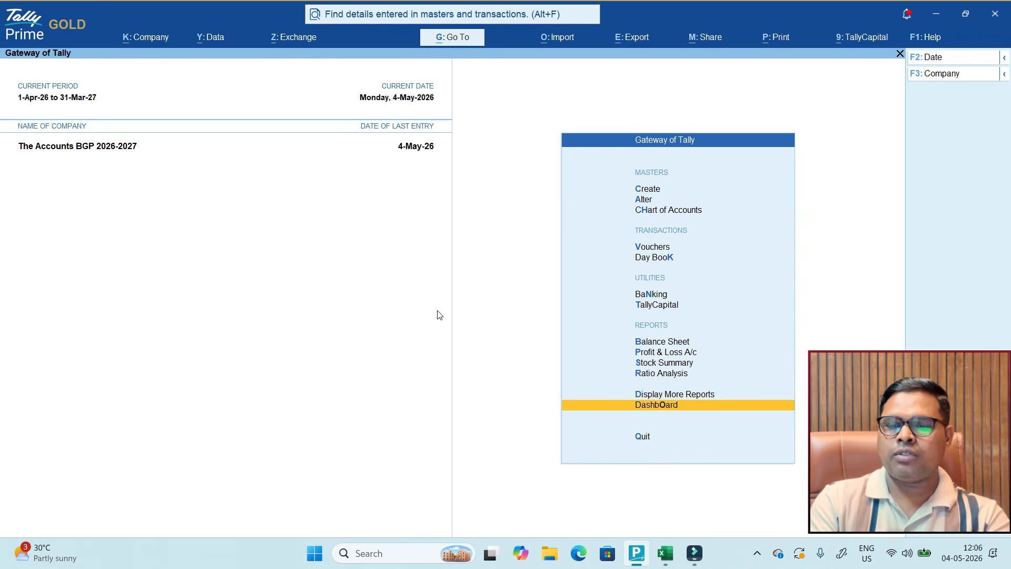
key("Up")
key("Return")
key("Down")
key("Down")
key("Down")
key("Down")
key("Down")
key("Down")
key("Down")
key("Down")
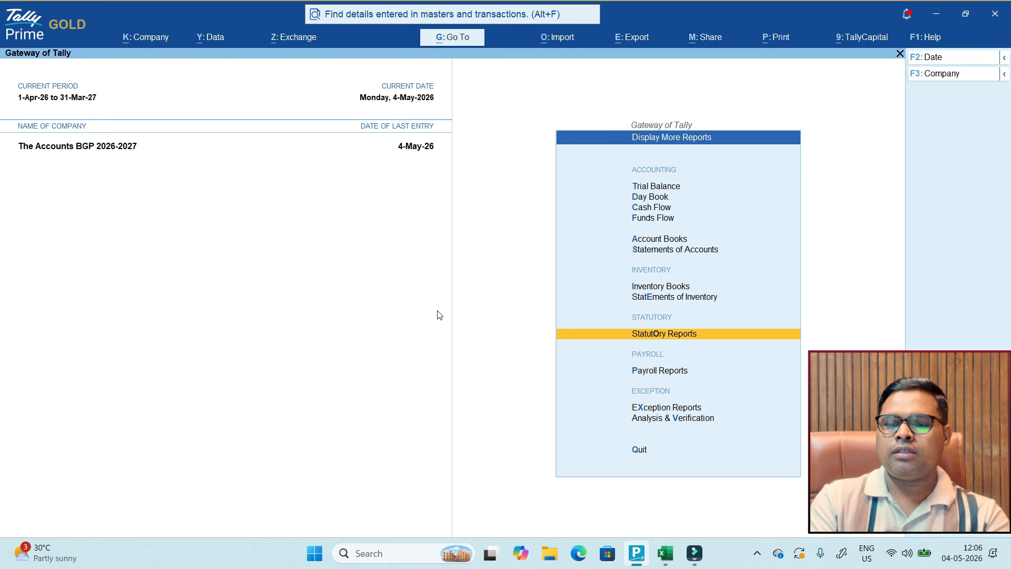
key("Return")
key("Return")
key("Down")
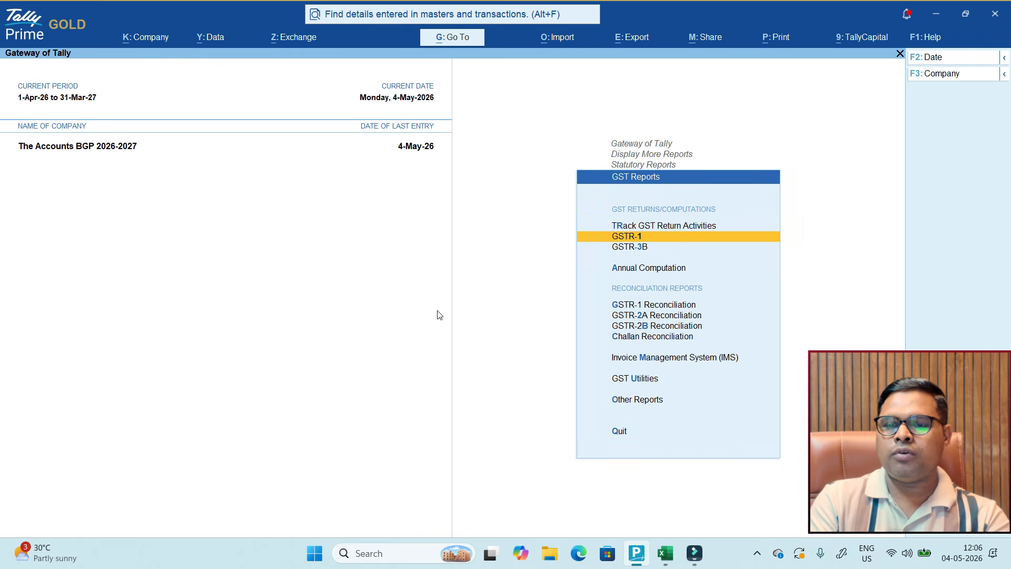
key("Return")
Set the GSTR-1 return period to May 2026.
key("F2")
type("may")
key("Return")
type("may")
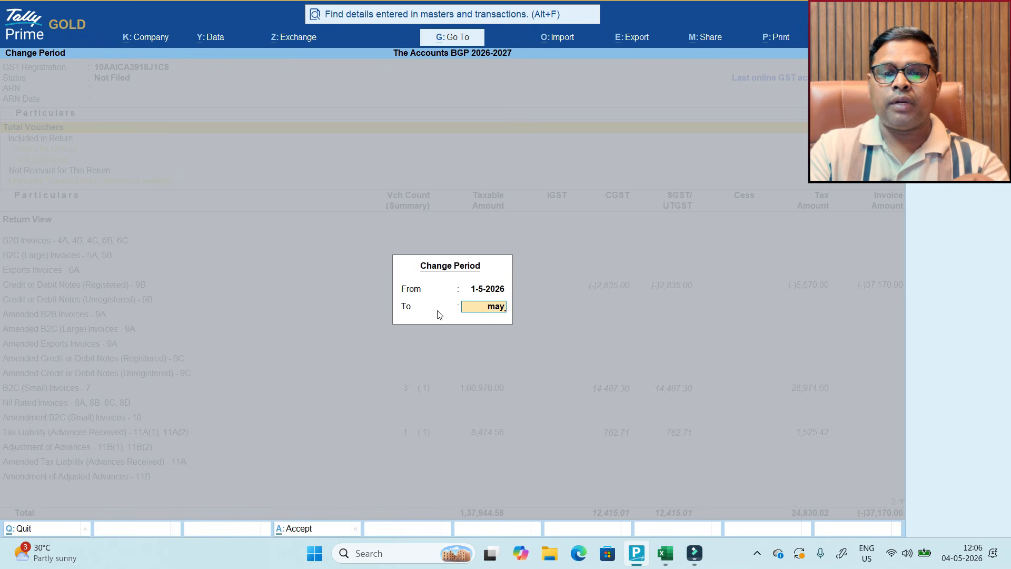
key("Return")
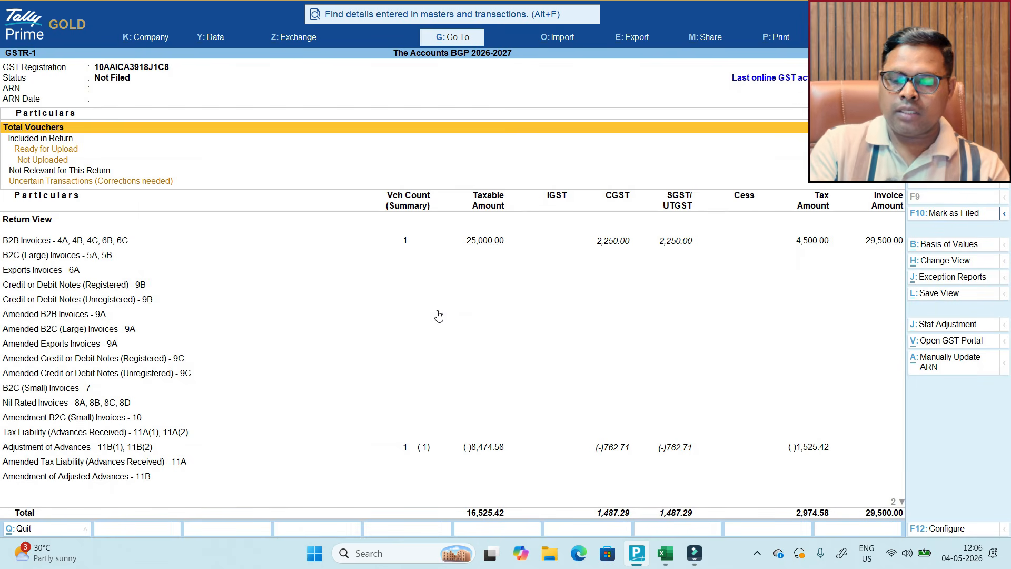
Drill into the B2B Invoices line down to the Murarka Co. sales voucher and return to the GSTR-1 summary.
key("Down")
key("Down")
key("Down")
key("Down")
key("Down")
key("Down")
key("Down")
key("Up")
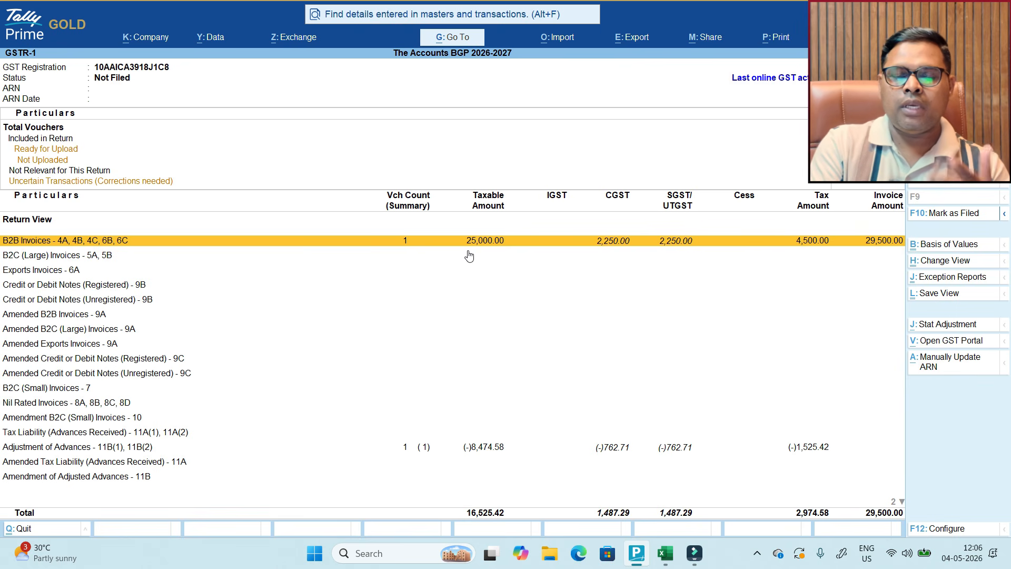
key("Return")
key("Return")
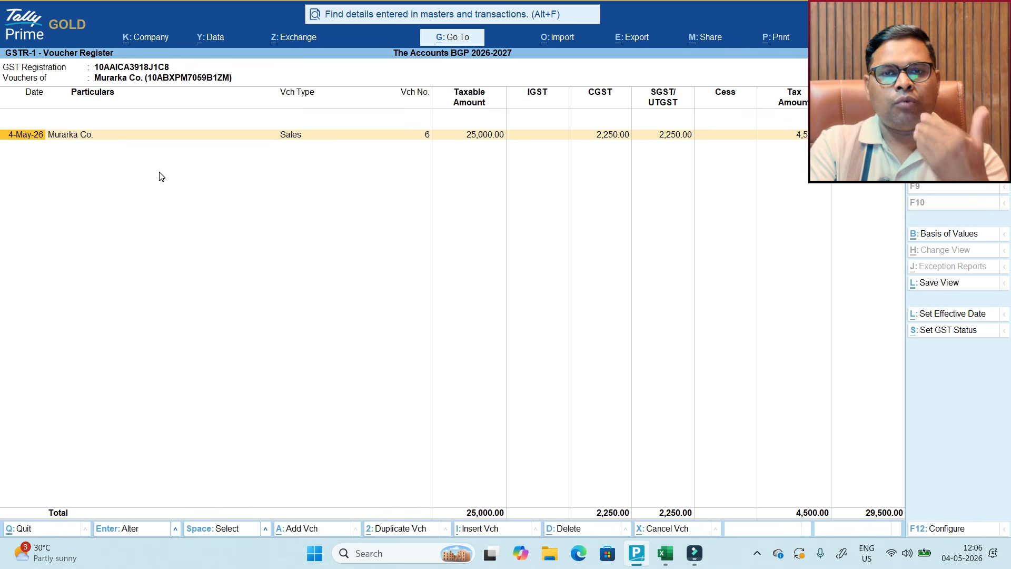
key("Escape")
key("Escape")
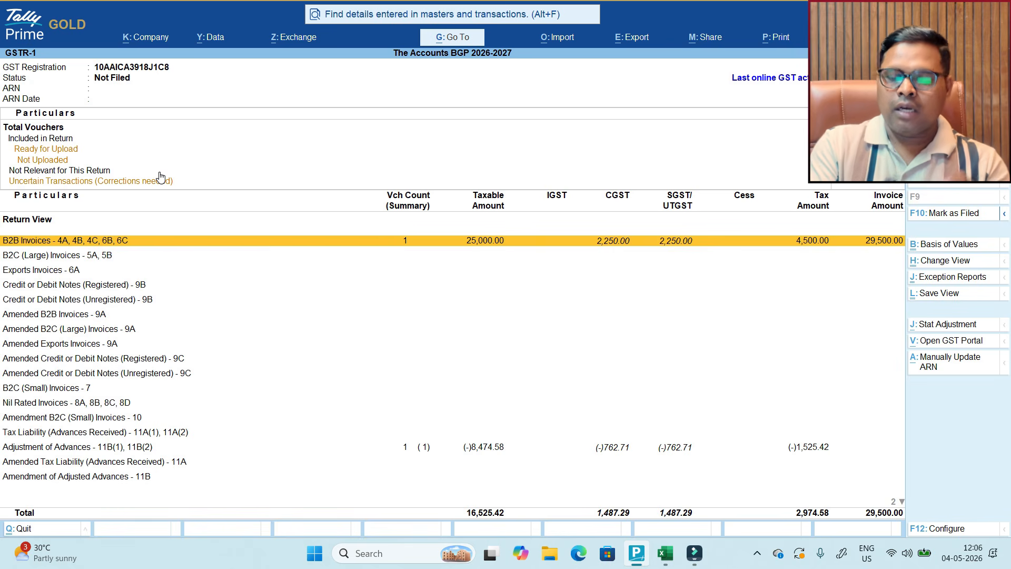
Examine the Adjustment of Advances - 11B(1), 11B(2) line in the May GSTR-1 and close the return.
key("Down")
key("Down")
key("Down")
key("Down")
key("Down")
key("Down")
key("Down")
key("Down")
key("Down")
key("Down")
key("Down")
key("Down")
key("Down")
key("Down")
key("Up")
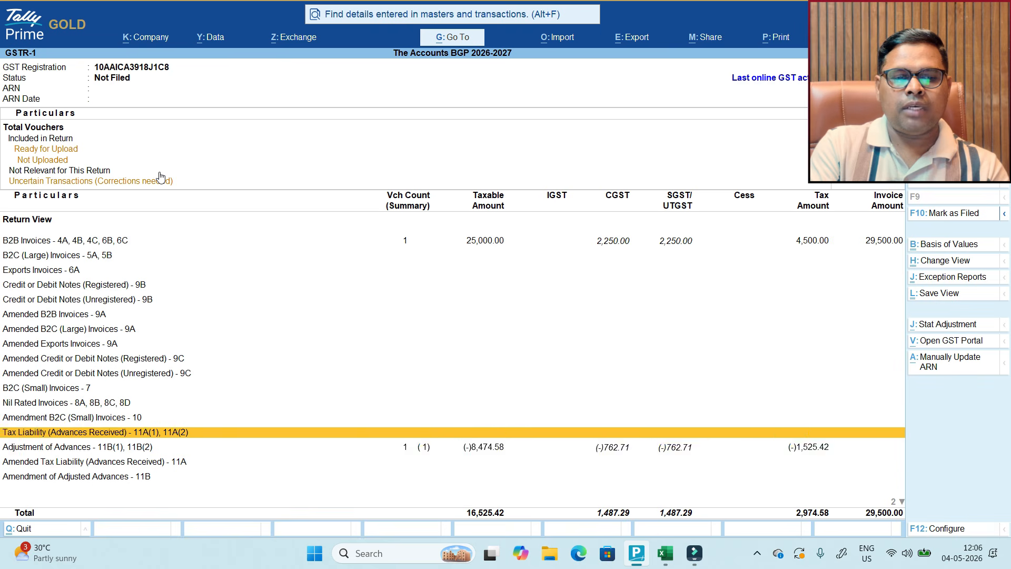
key("Down")
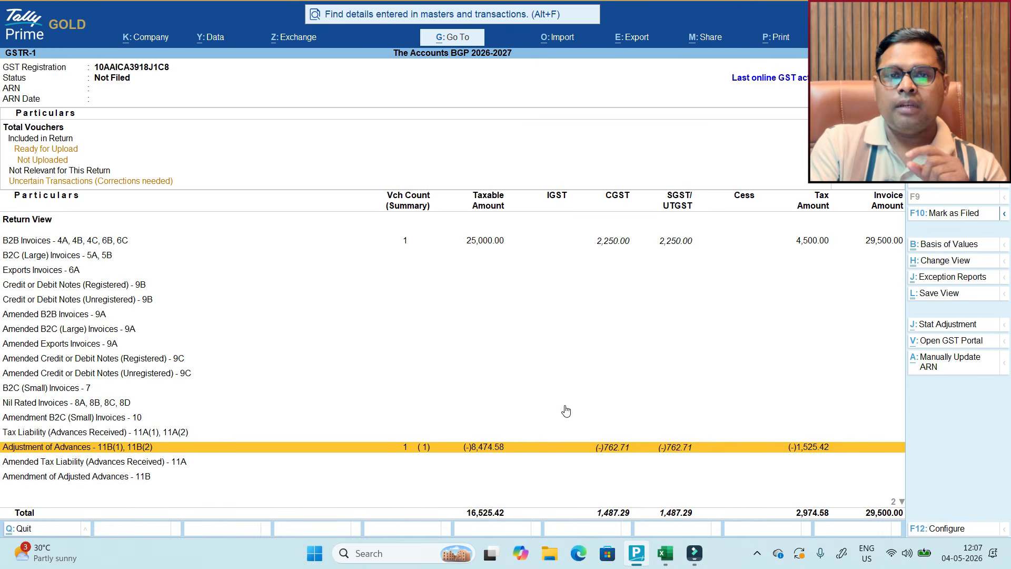
key("Escape")
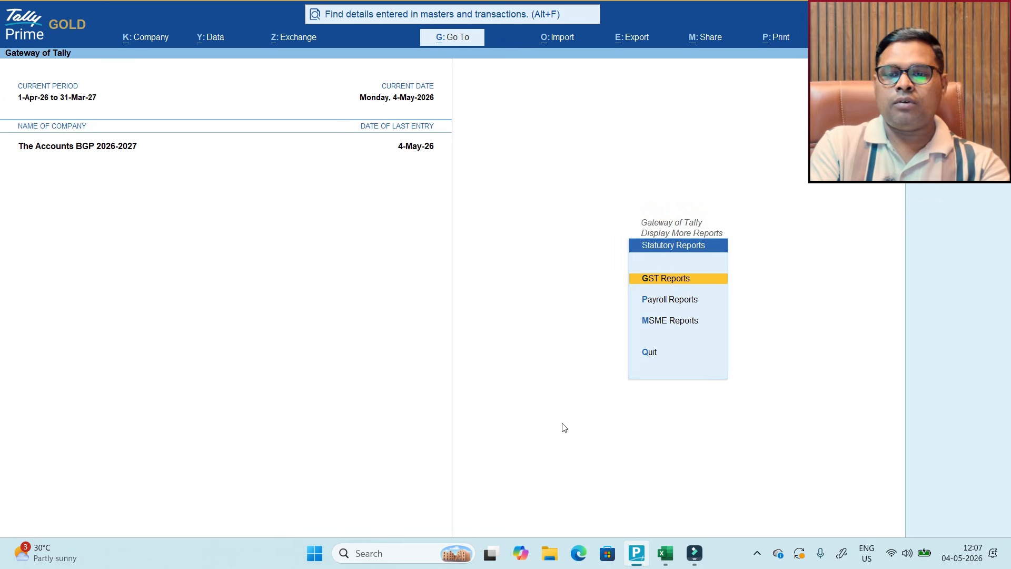
Open the GSTR-3B return from the GST reports and drill into 3.1a Outward Taxable Supplies.
key("Return")
key("Down")
key("Down")
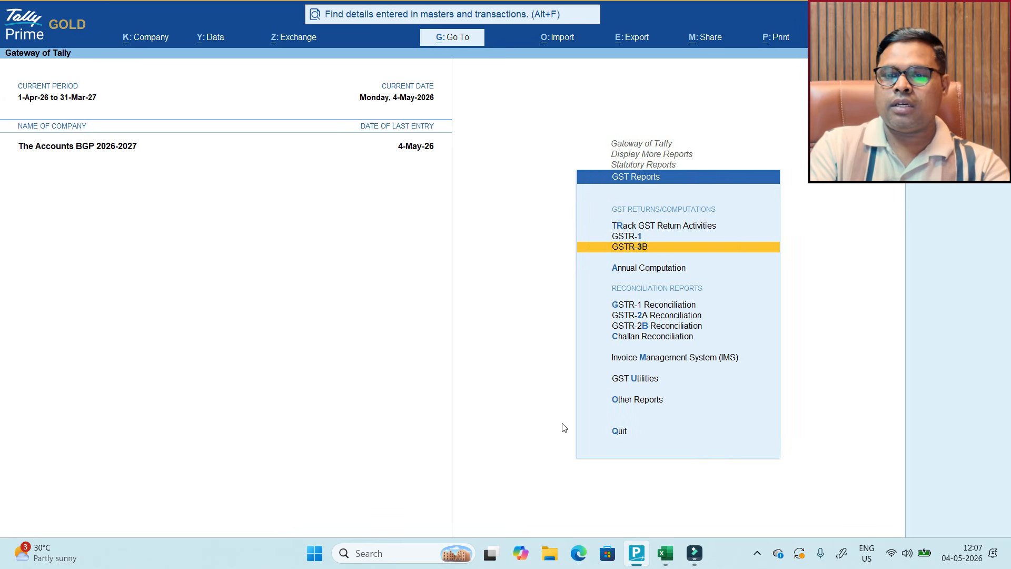
key("Return")
key("Down")
key("Down")
key("Down")
key("Down")
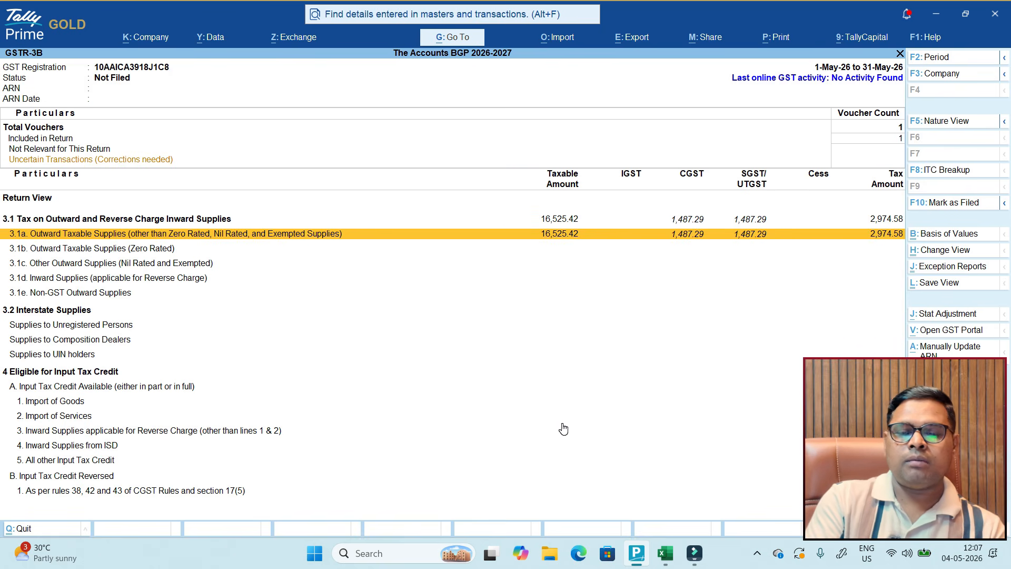
key("Return")
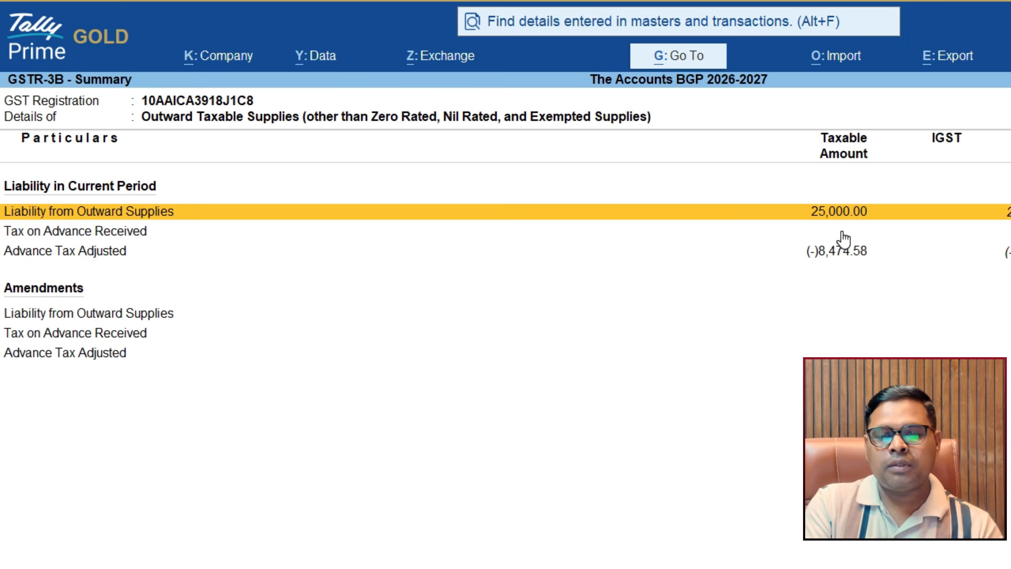
Compare the Liability from Outward Supplies and Advance Tax Adjusted lines under Liability in Current Period.
left_click(79, 252)
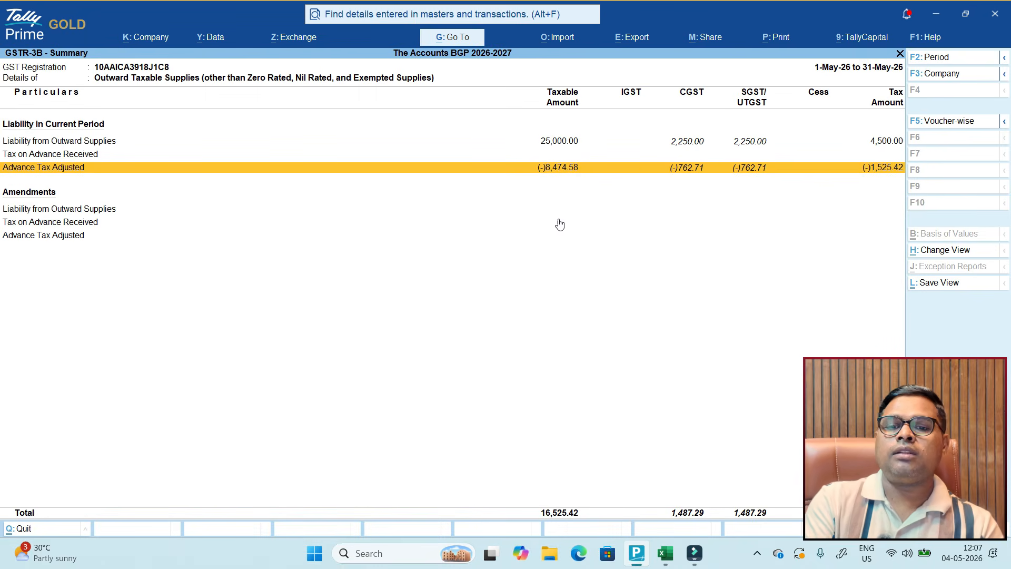
left_click(693, 142)
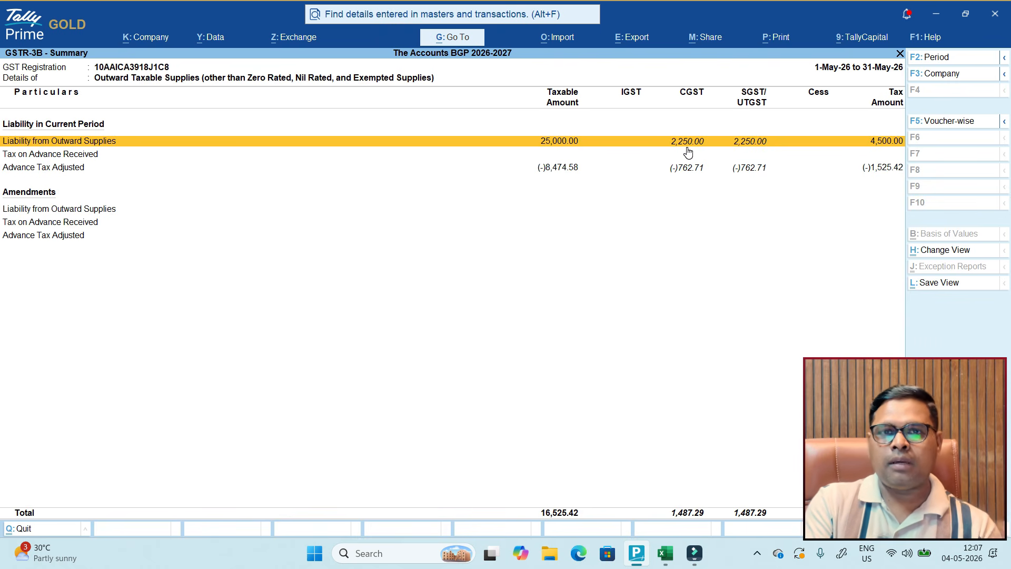
left_click(687, 171)
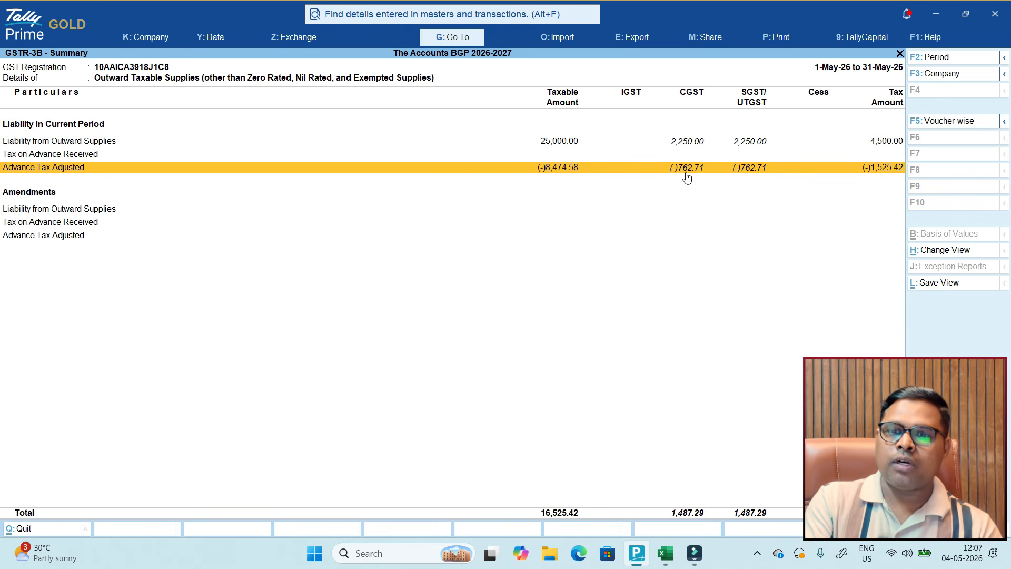